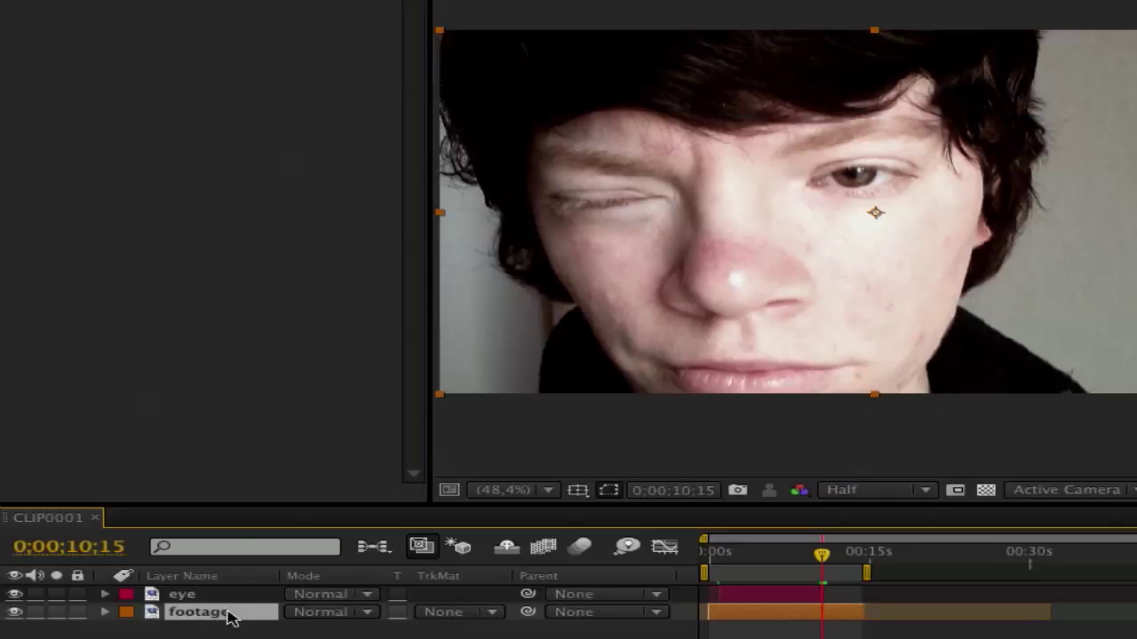
- Hide the eye layer and scrub the timeline to the open-palm frames of the hand footage
left_click(13, 595)
left_click_drag(802, 556, 783, 556)
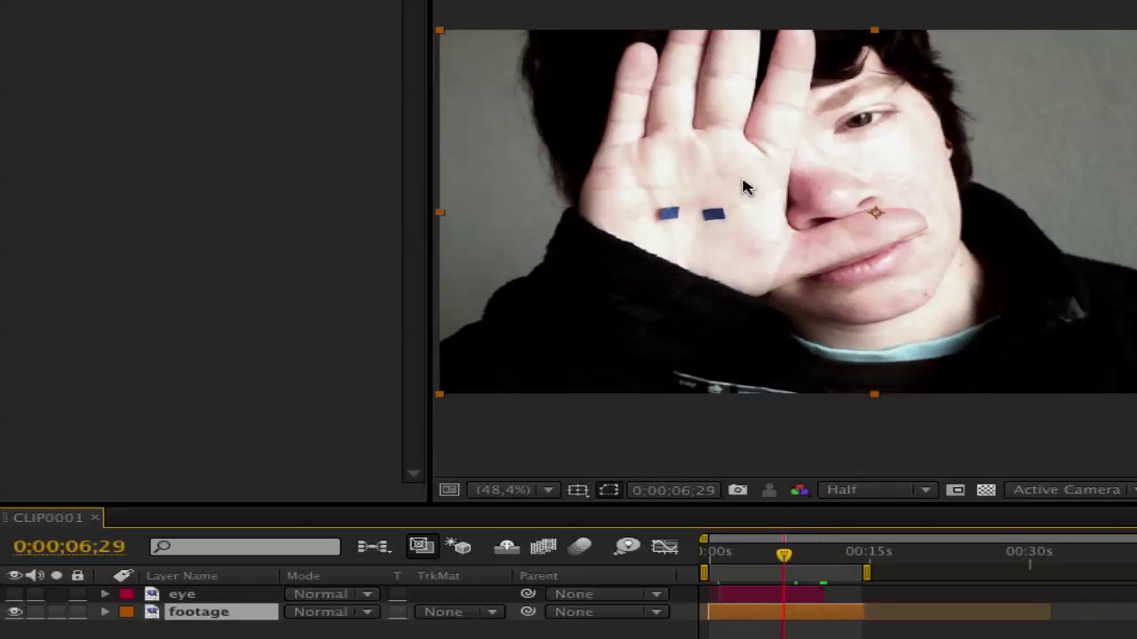
left_click_drag(784, 558, 761, 564)
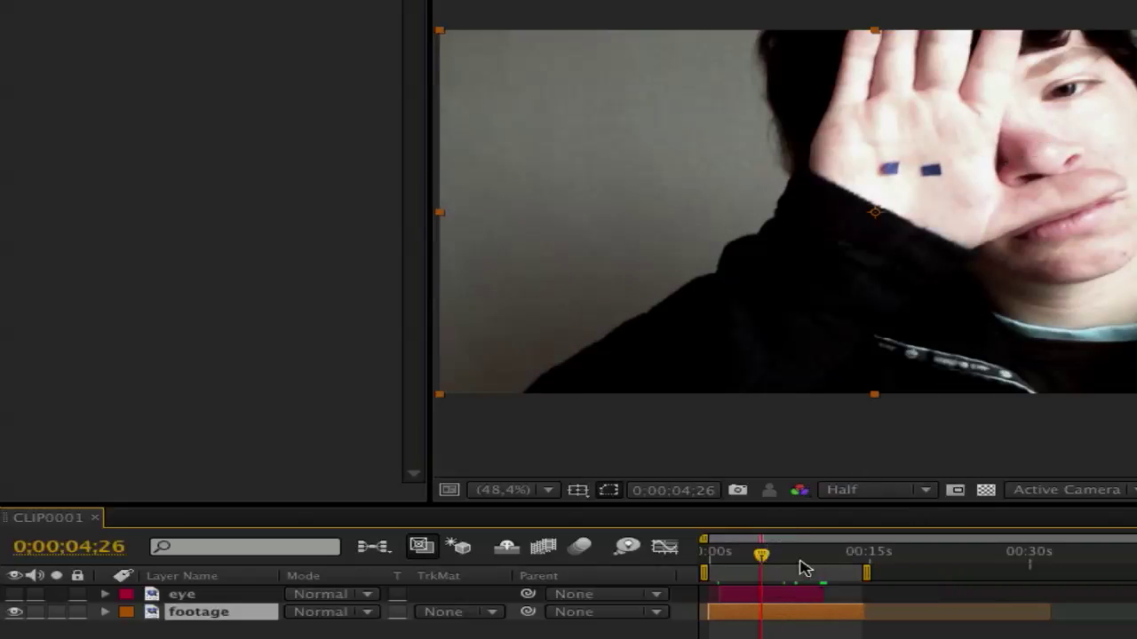
left_click(783, 558)
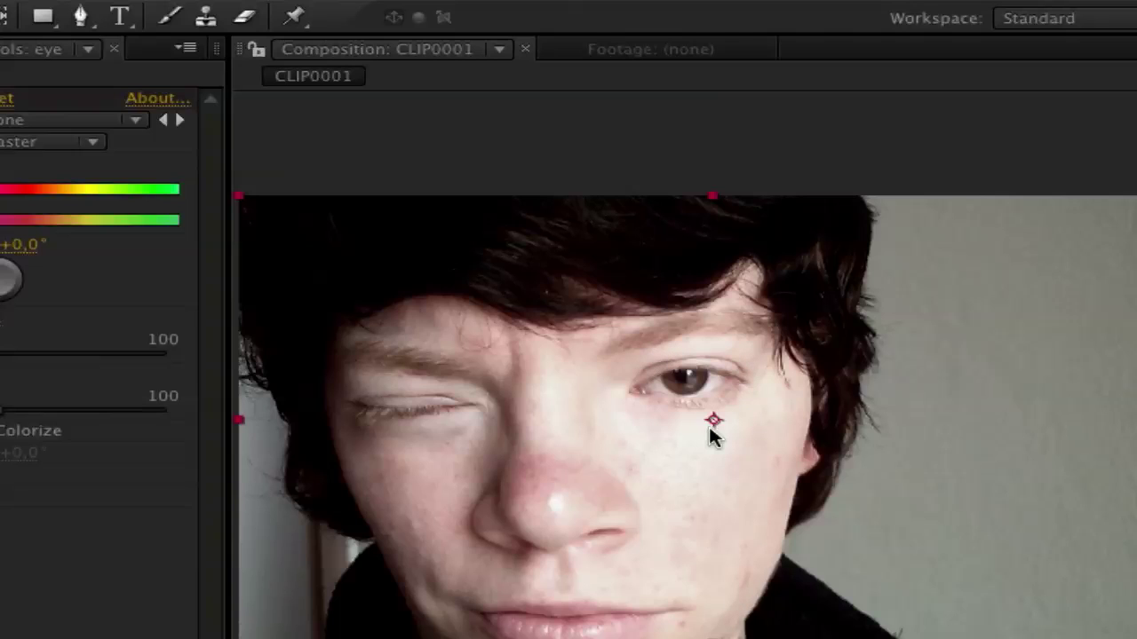
- Draw a Pen-tool mask path around the open eye on the eye layer
left_click(78, 17)
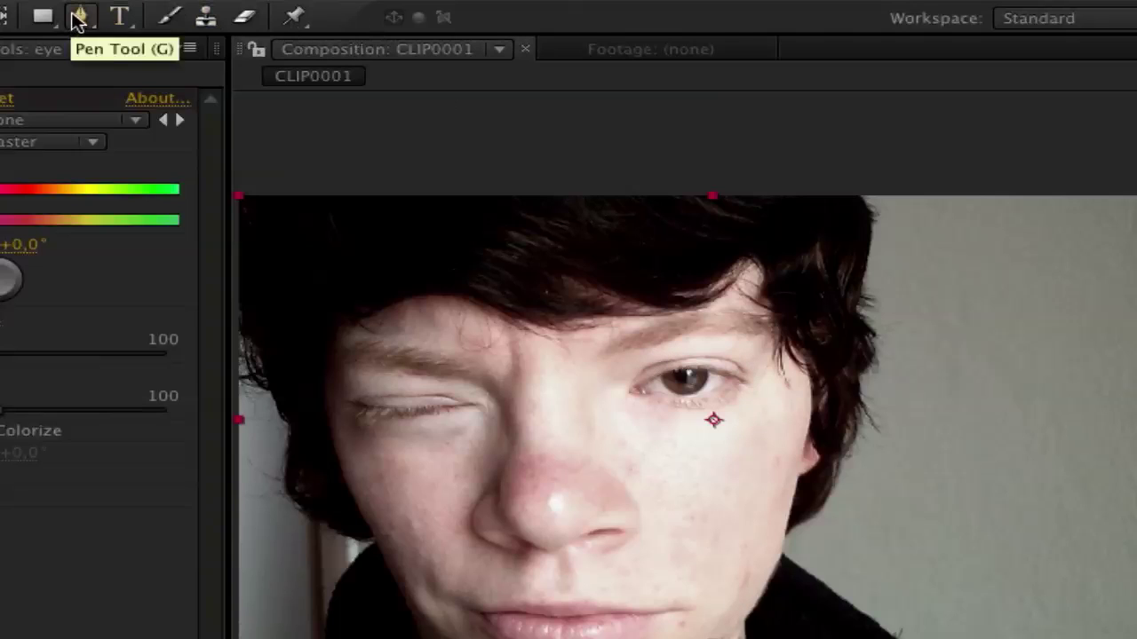
left_click(78, 18)
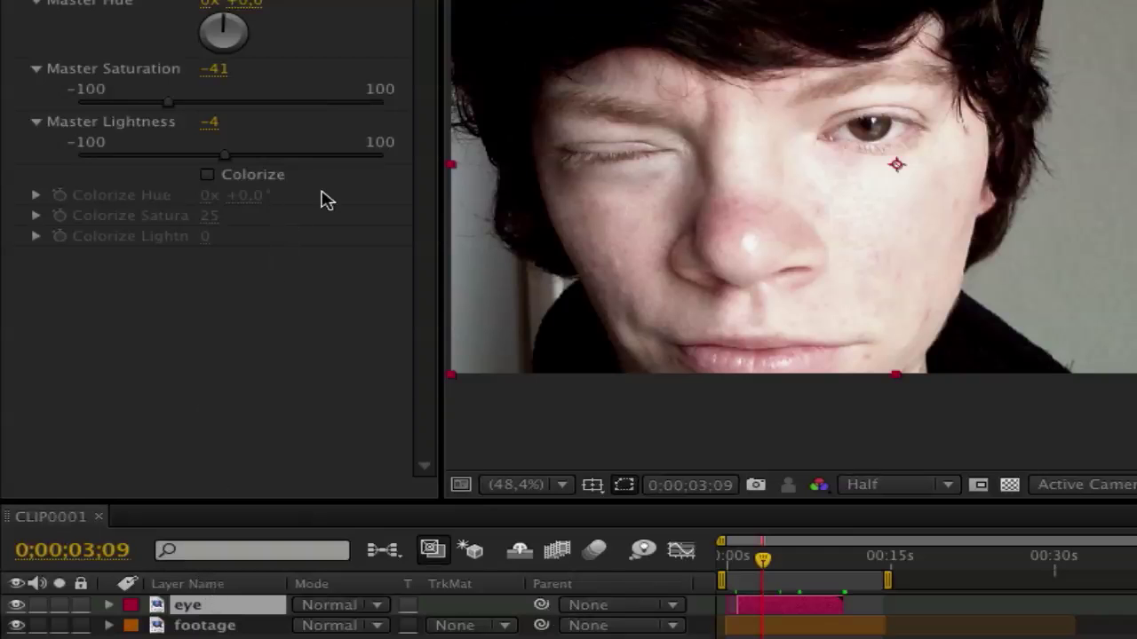
scroll(923, 171, "up", 6)
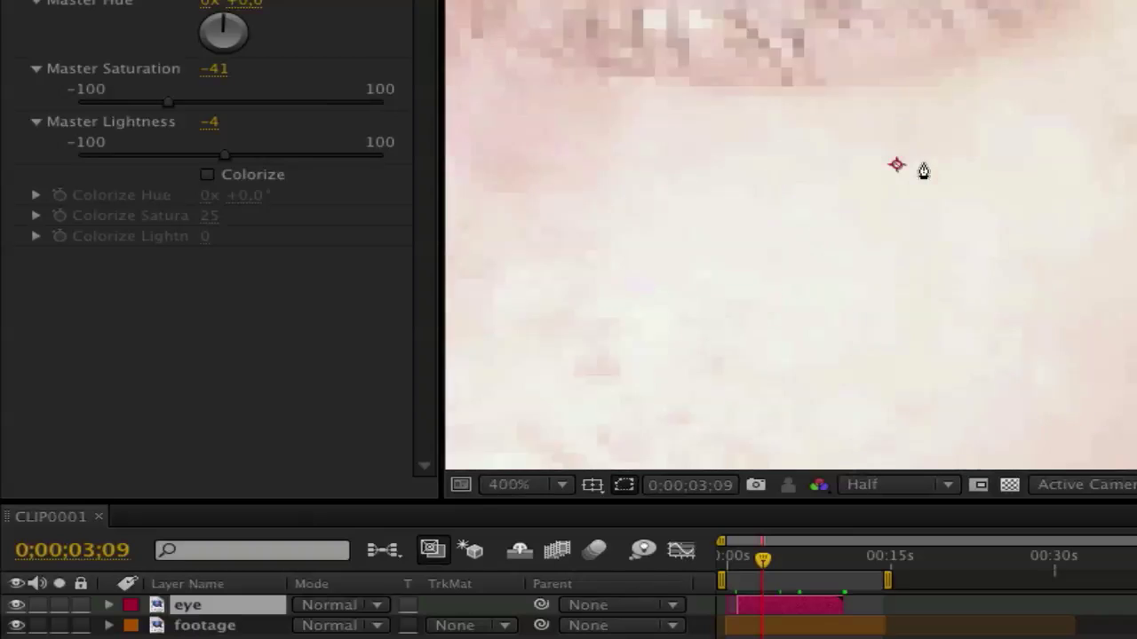
scroll(924, 172, "down", 4)
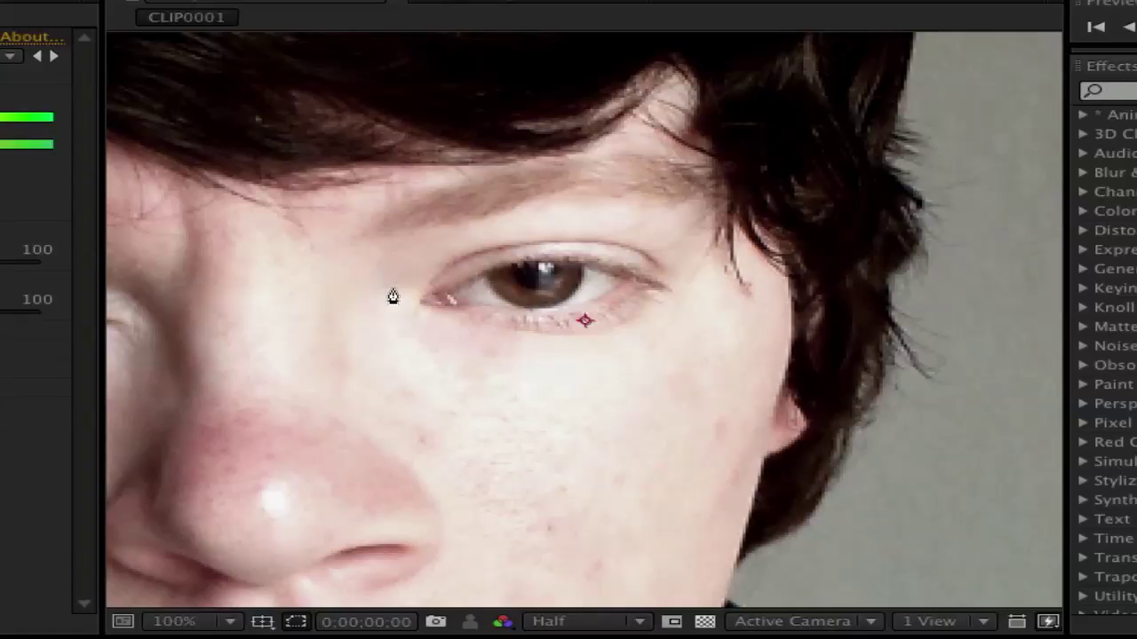
left_click(382, 274)
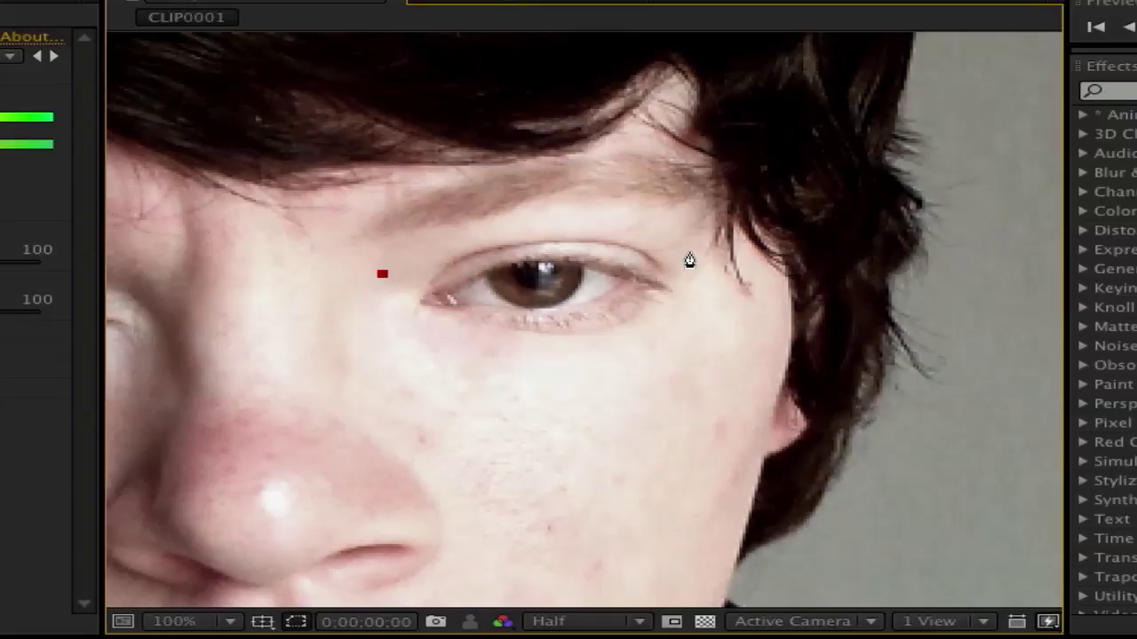
left_click(694, 246)
left_click_drag(698, 289, 686, 309)
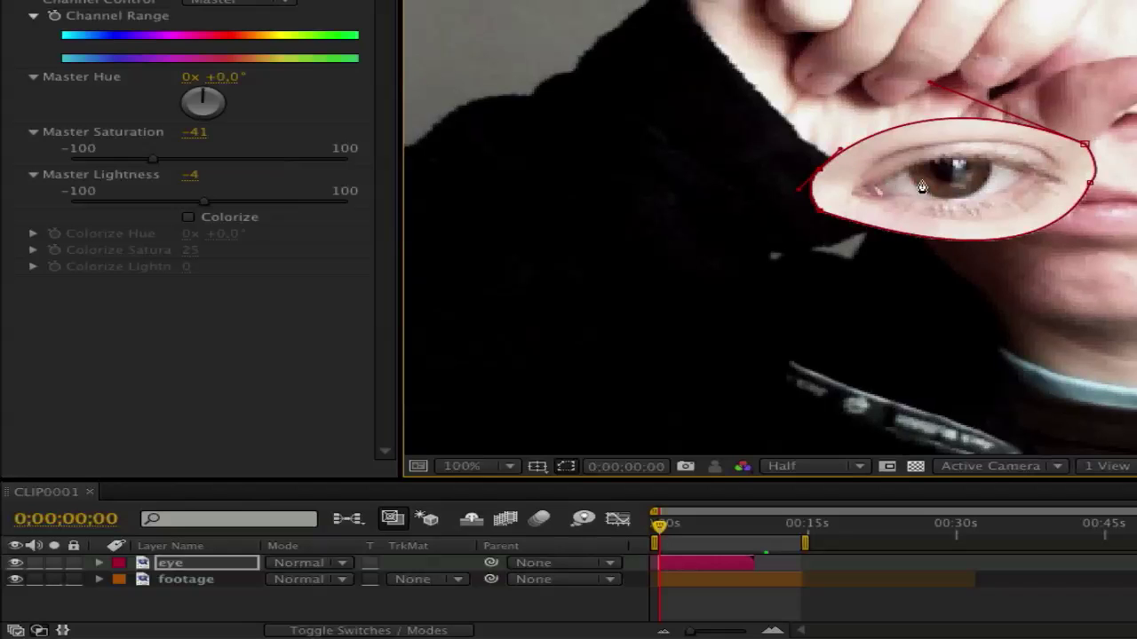
- Feather Mask 1 by 15 pixels and set the viewer magnification to Fit
left_click(199, 565)
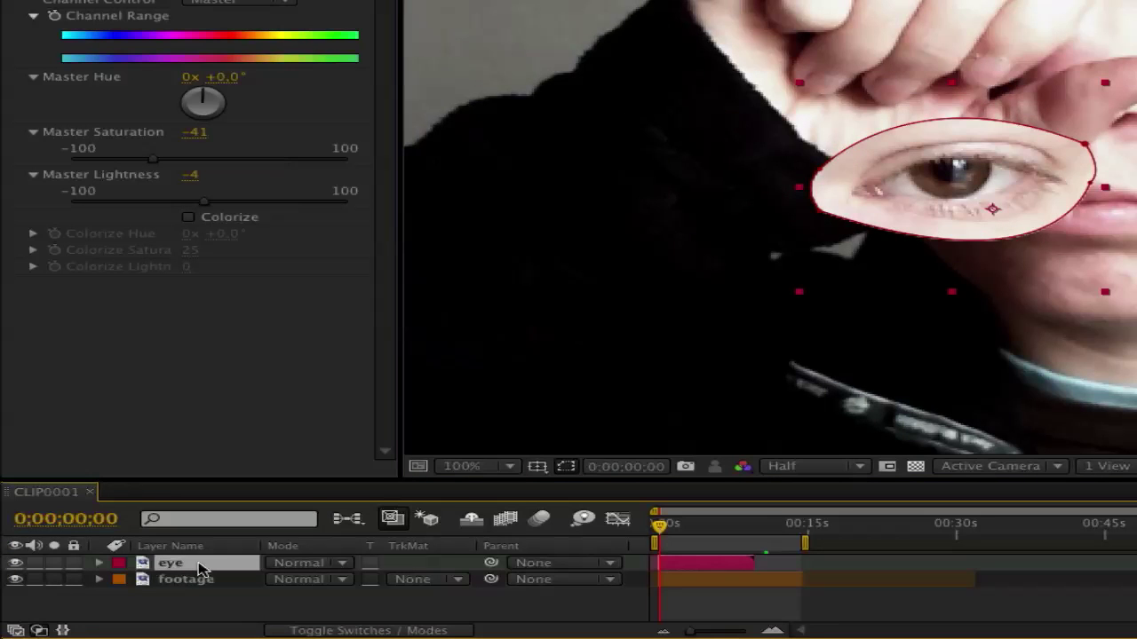
key("m")
key("m")
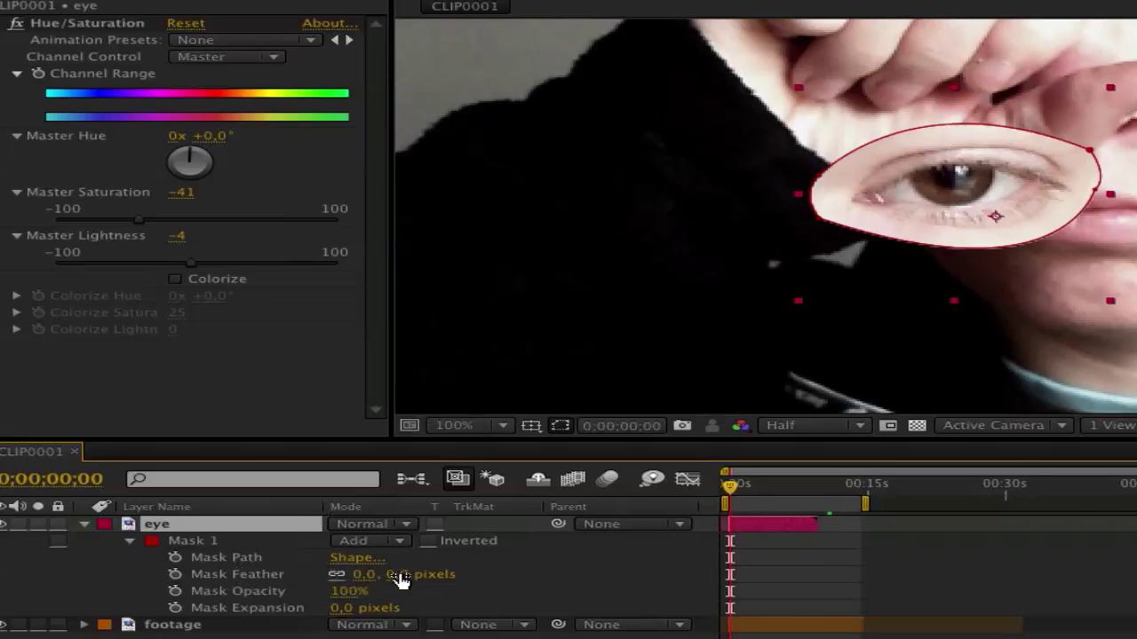
left_click_drag(407, 579, 420, 587)
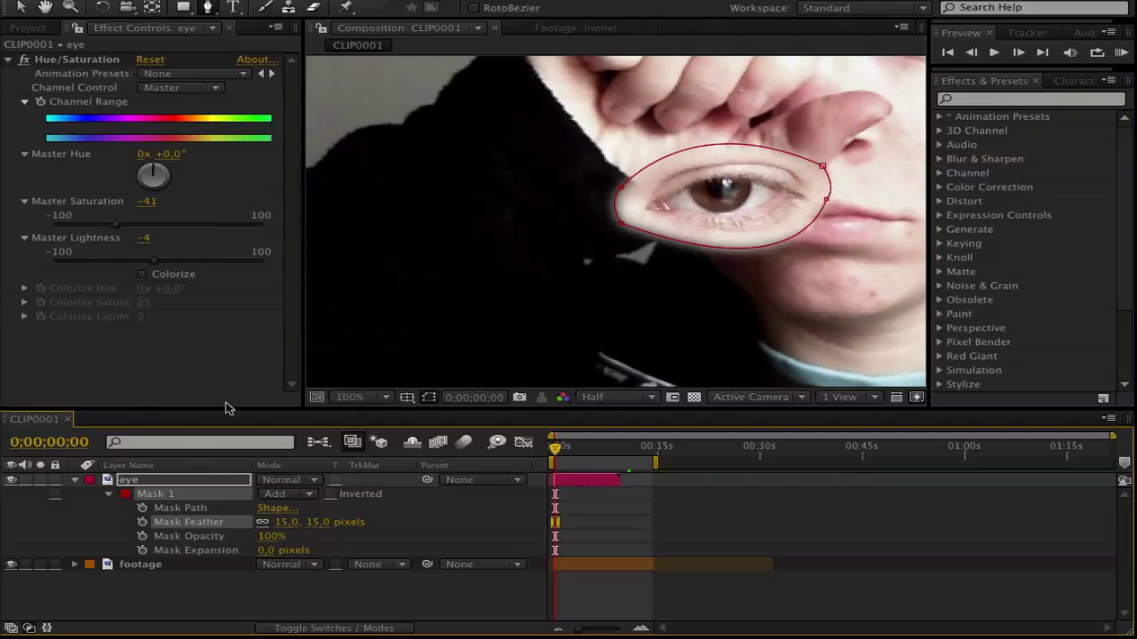
left_click_drag(220, 407, 387, 483)
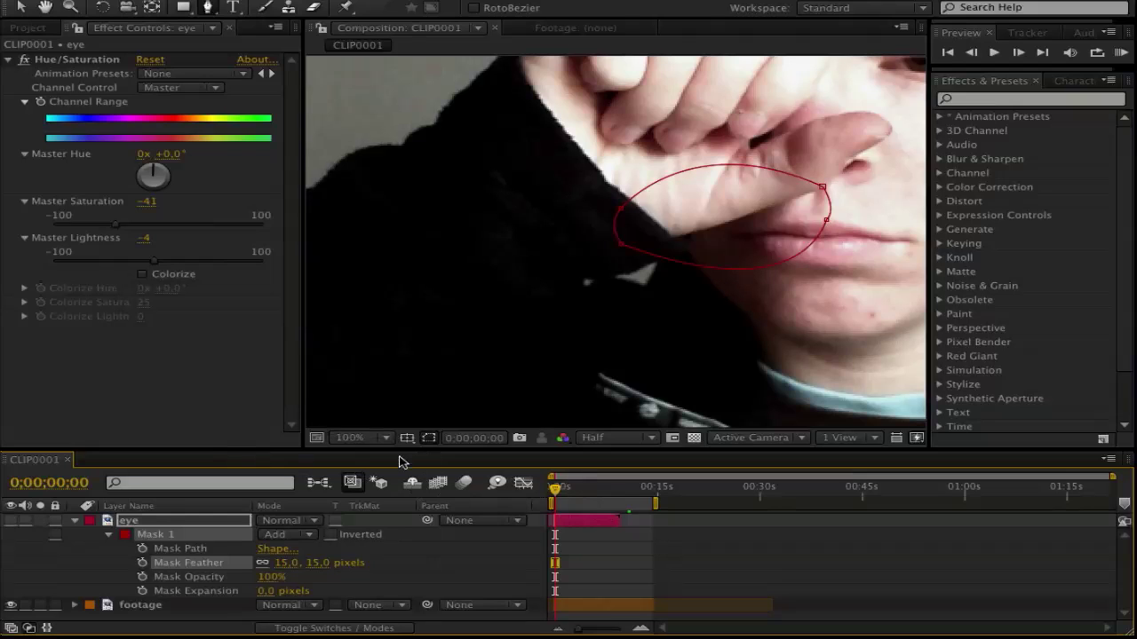
left_click(374, 445)
left_click(373, 190)
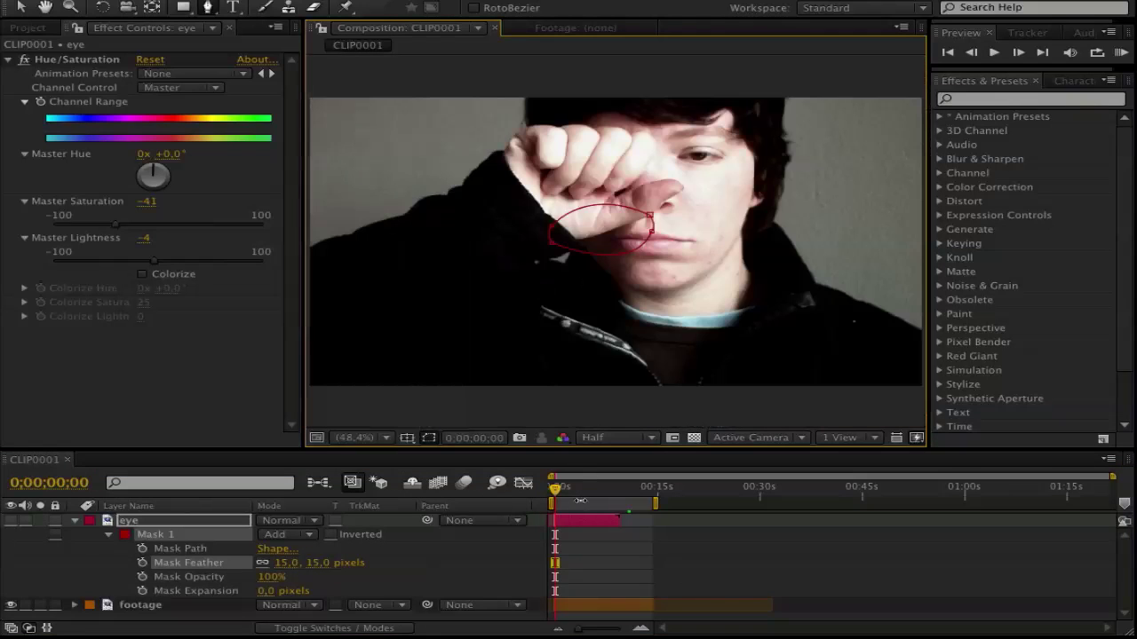
- Start a Track Motion on the footage layer from the Tracker panel, including Rotation and Scale
key("m")
left_click(140, 534)
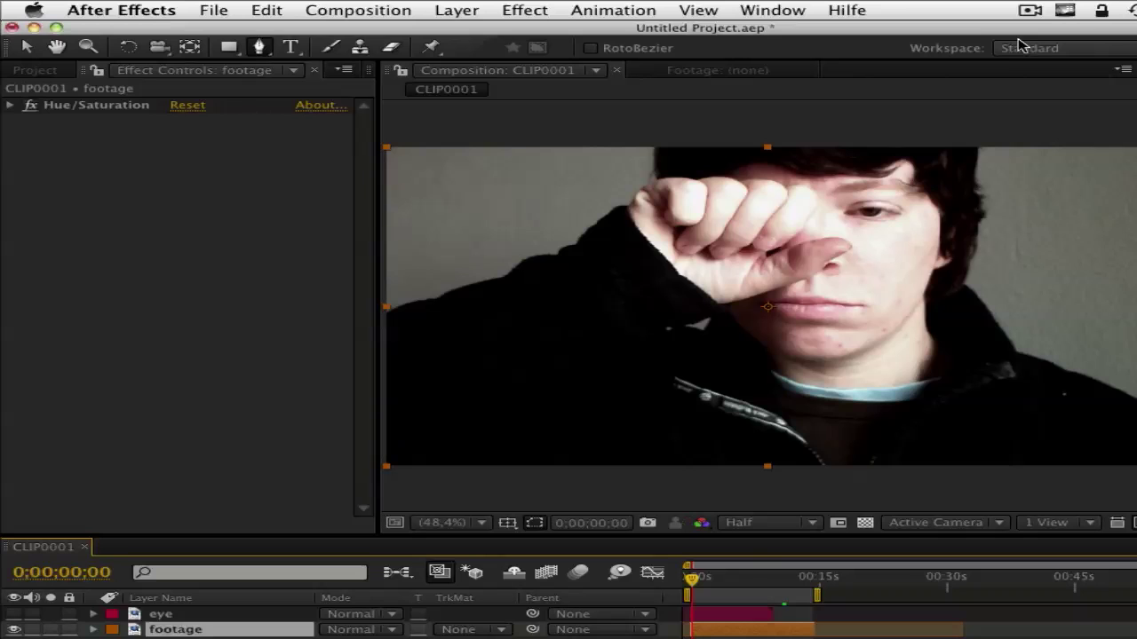
left_click(769, 10)
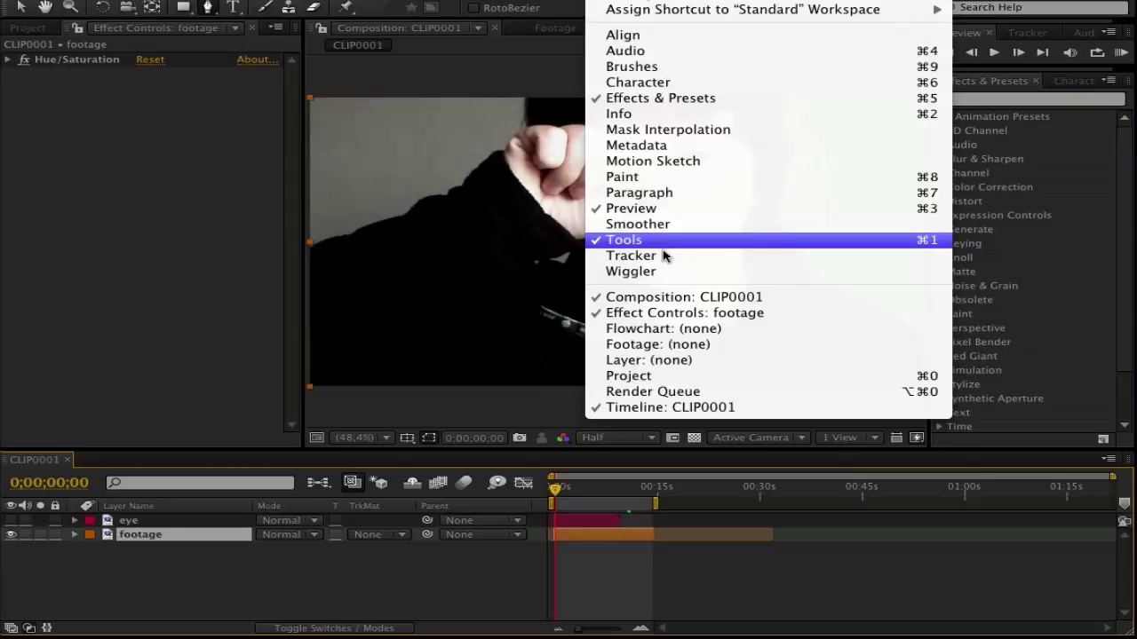
left_click(756, 340)
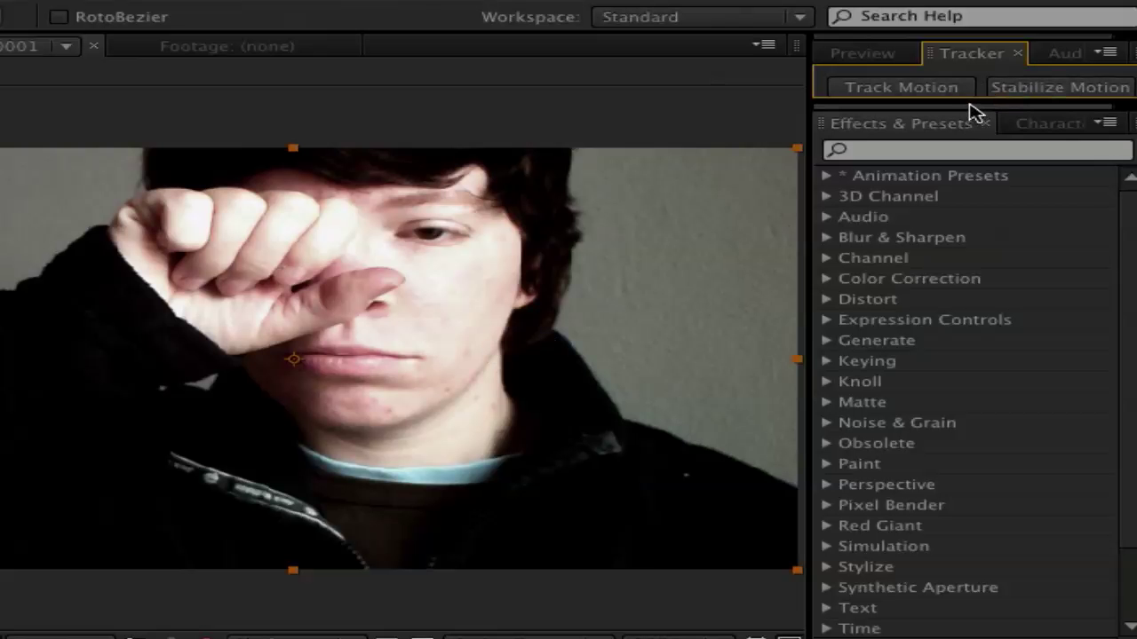
left_click_drag(975, 99, 973, 413)
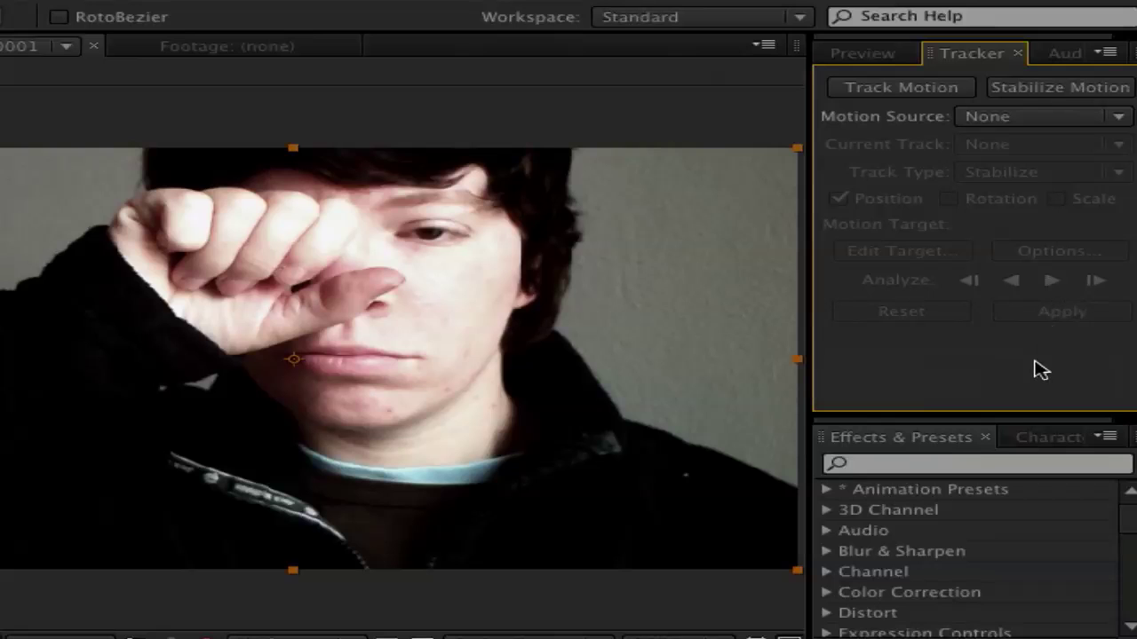
left_click(881, 88)
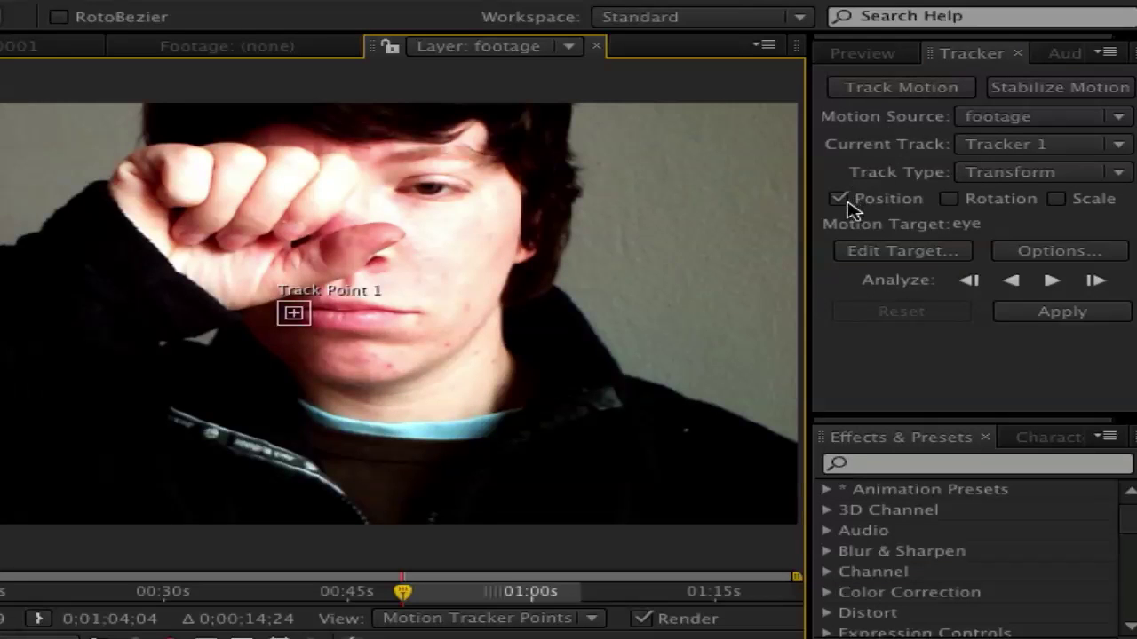
left_click(952, 200)
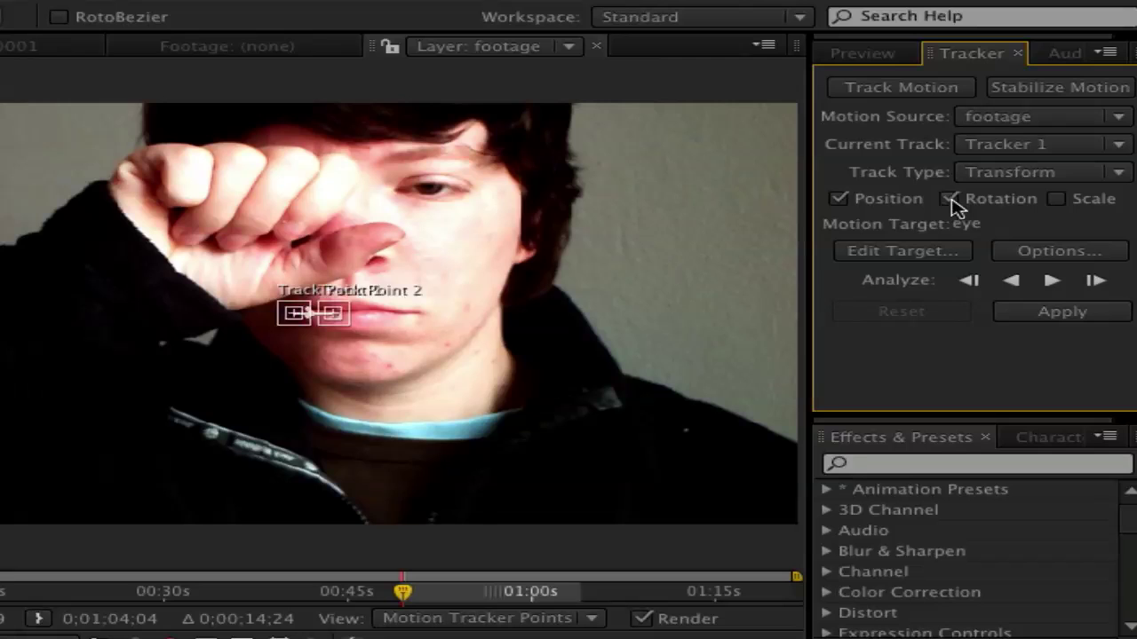
left_click(1055, 199)
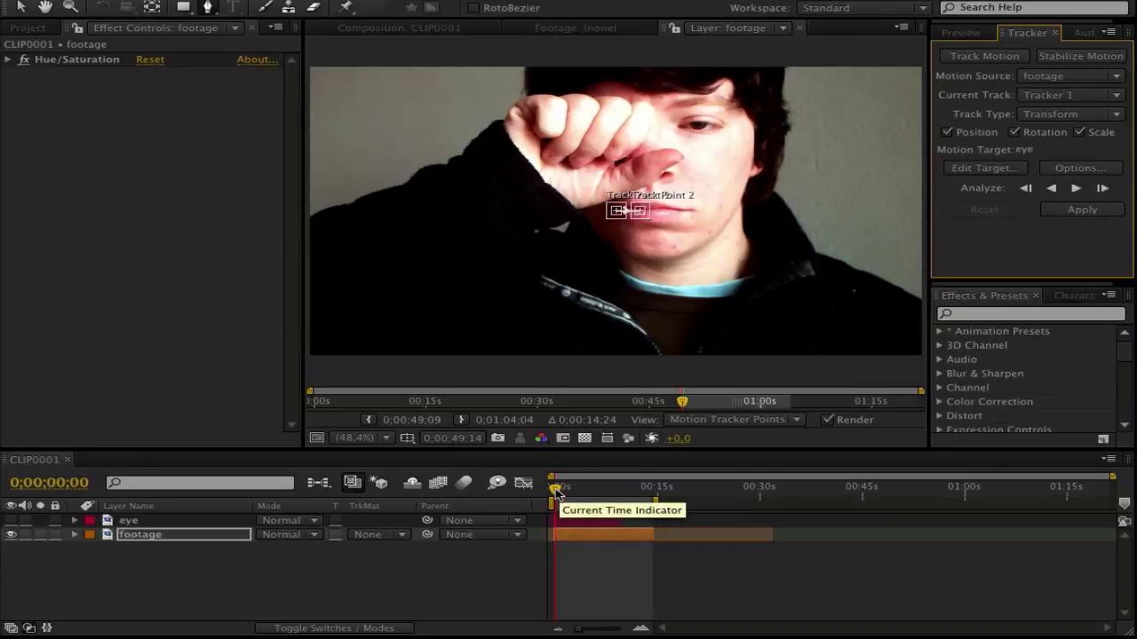
- Position Track Point 1 and Track Point 2 on the palm's two blue markers
key("space")
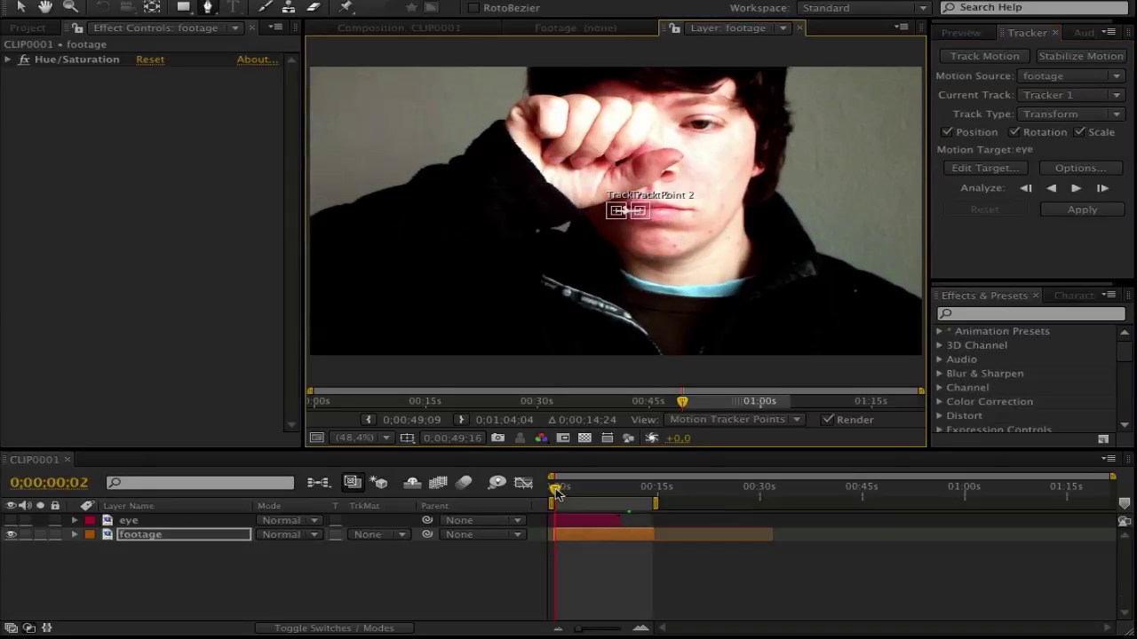
left_click_drag(556, 491, 561, 491)
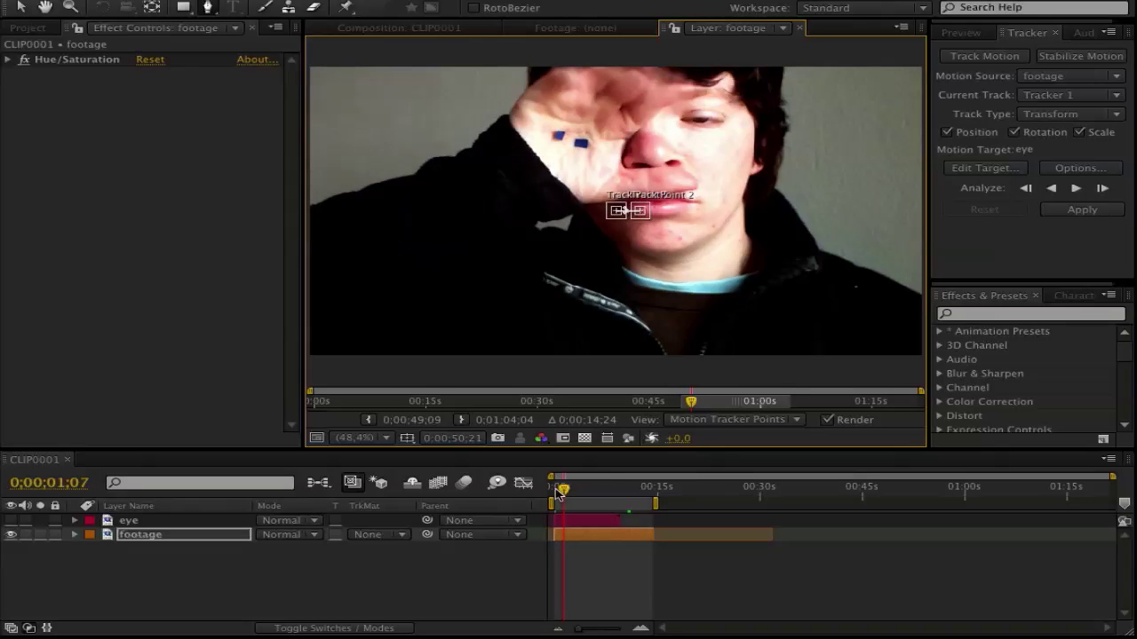
scroll(604, 213, "up", 3)
mouse_move(604, 213)
left_mouse_down()
mouse_move(514, 61)
mouse_move(500, 62)
left_mouse_up()
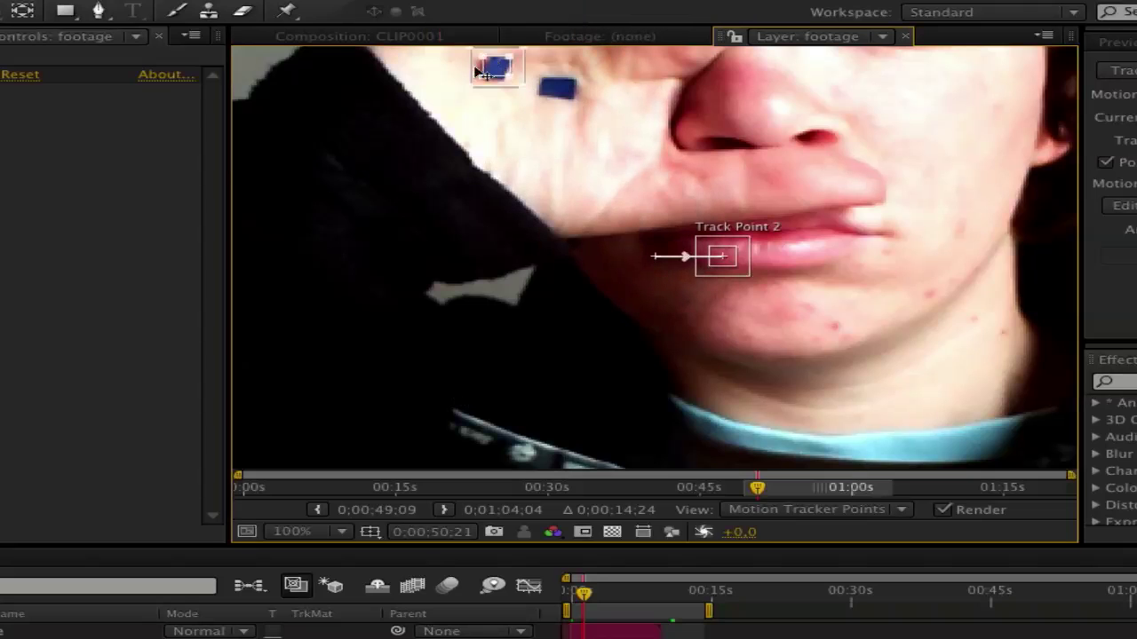
left_click_drag(722, 256, 558, 86)
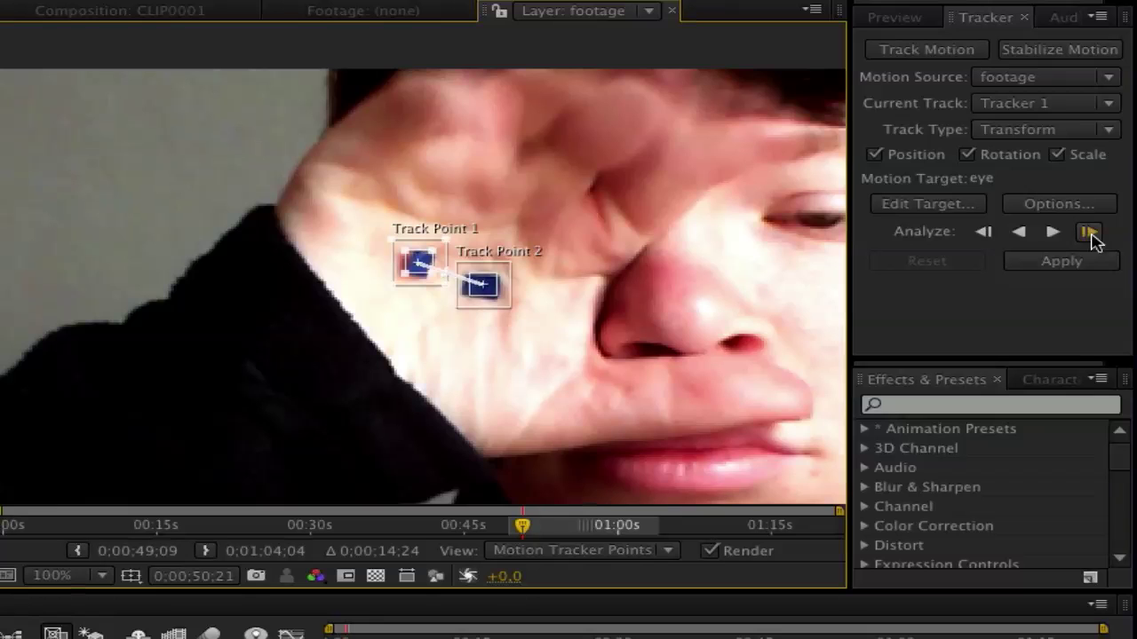
- Analyze the track forward frame by frame through the clip
left_click(1090, 234)
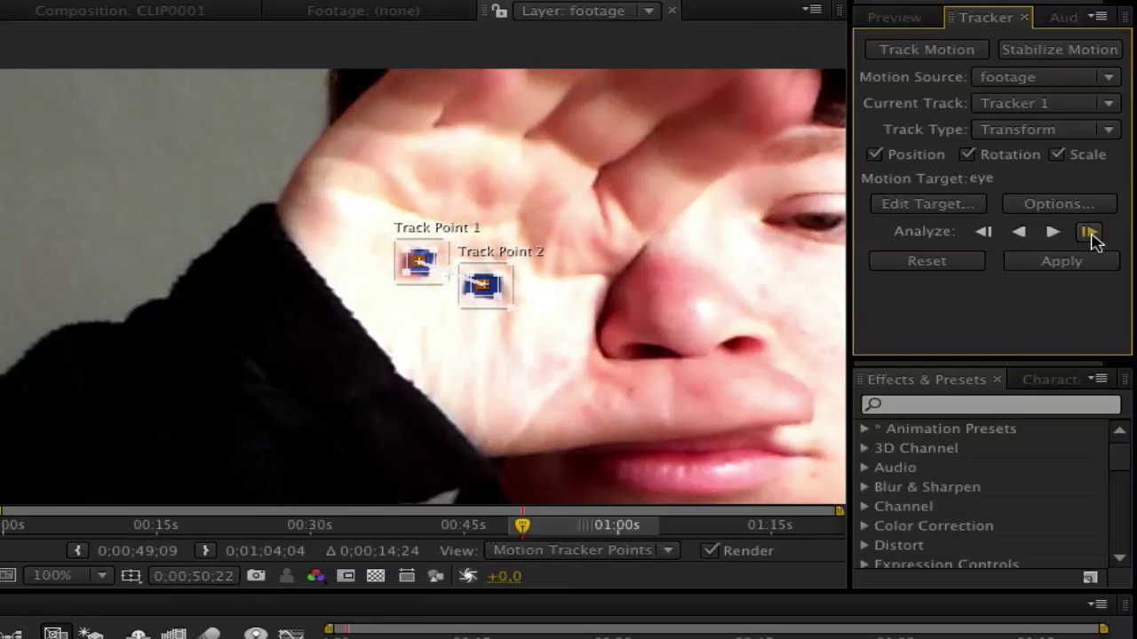
left_click(1090, 234)
left_click(1089, 235)
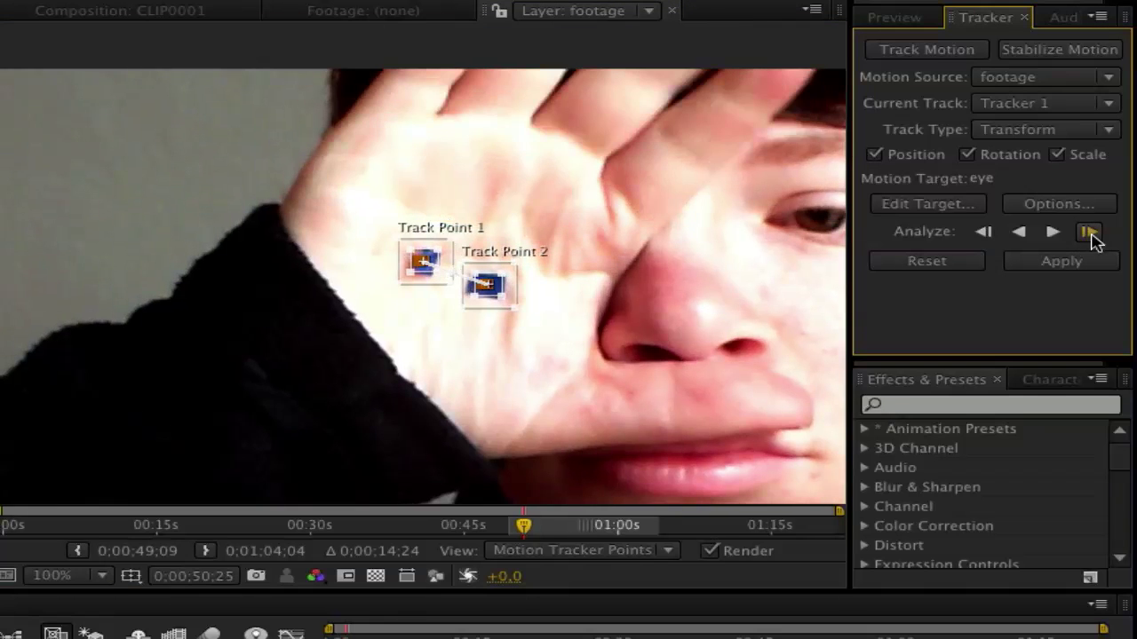
left_click(1090, 235)
left_click(1089, 234)
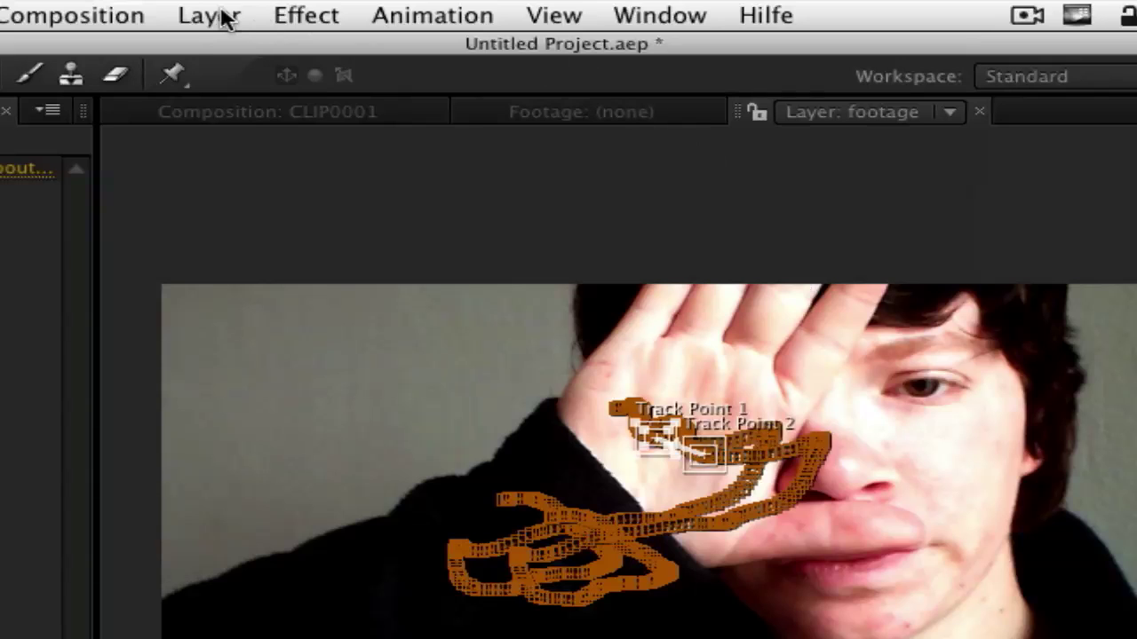
- Add a new Null Object layer to the composition
left_click(223, 16)
mouse_move(226, 52)
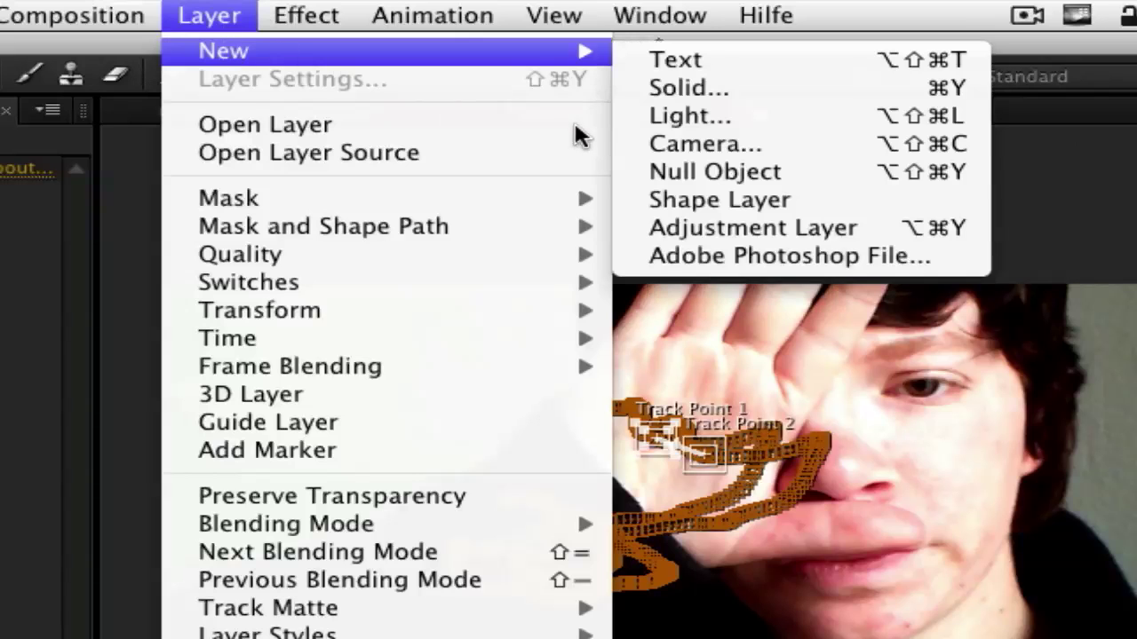
left_click(736, 172)
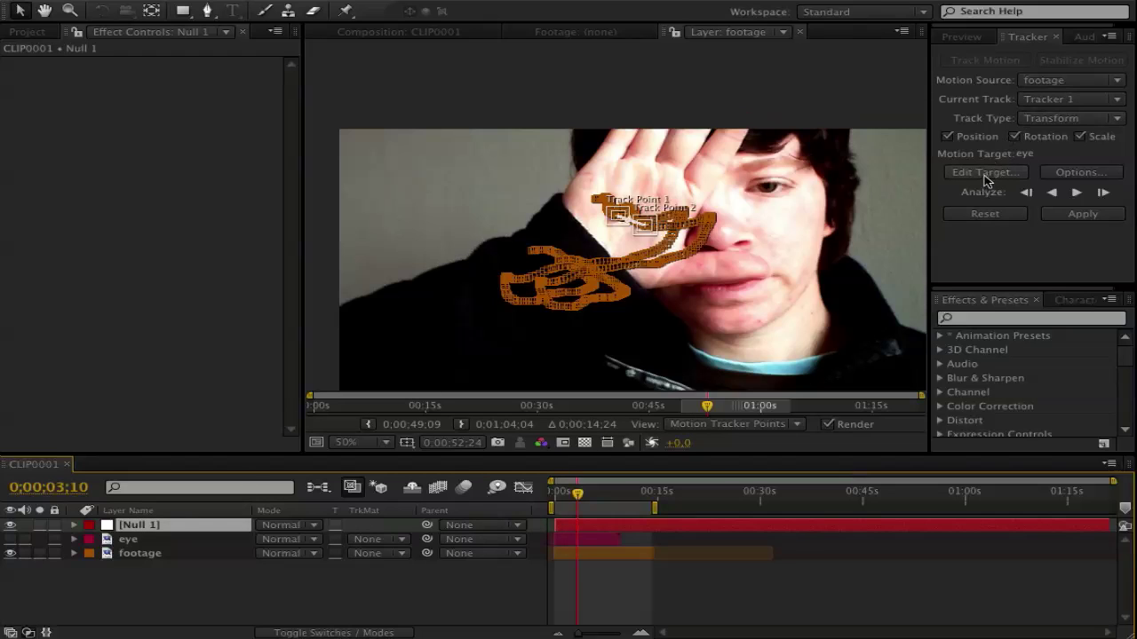
- Set Null 1 as the tracker's motion target and apply the track in X and Y
left_click(985, 173)
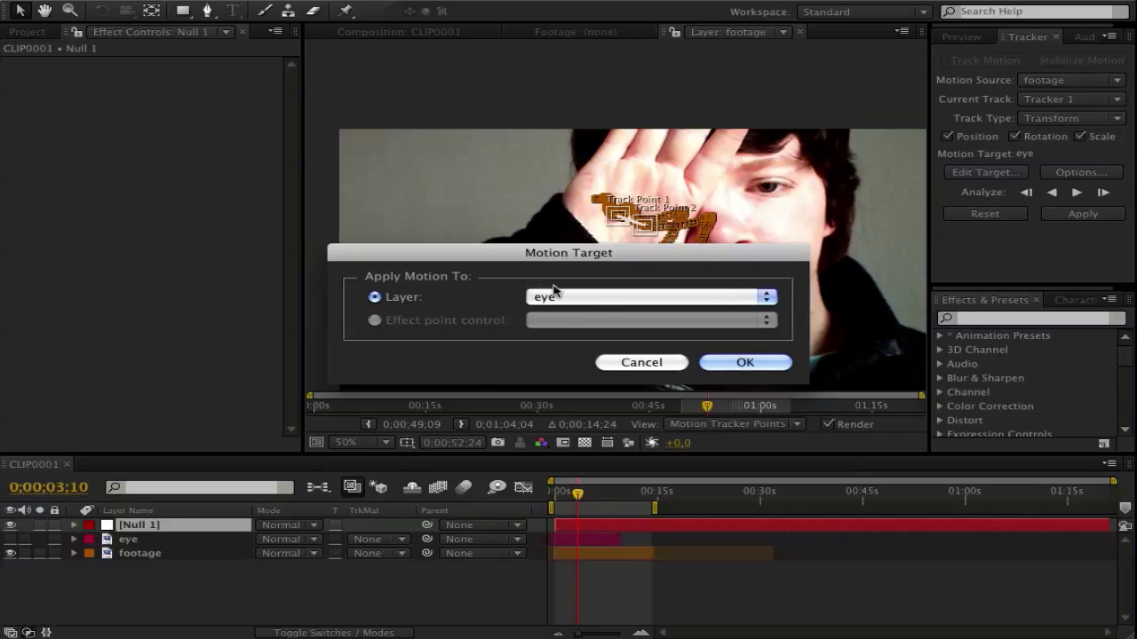
left_click(553, 296)
left_click(584, 282)
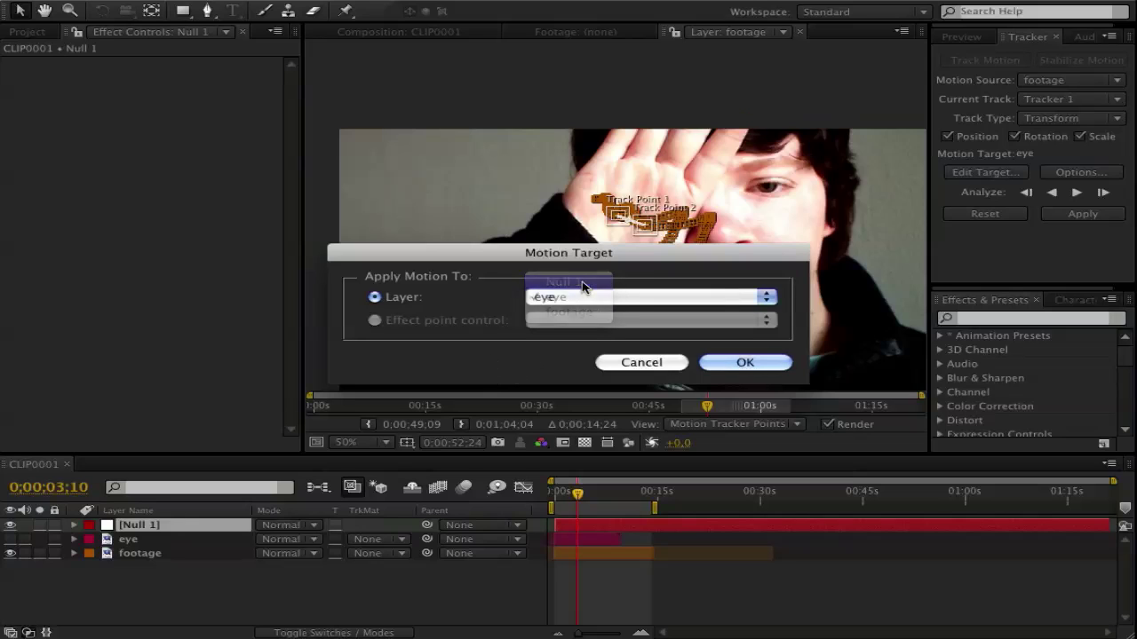
left_click(745, 363)
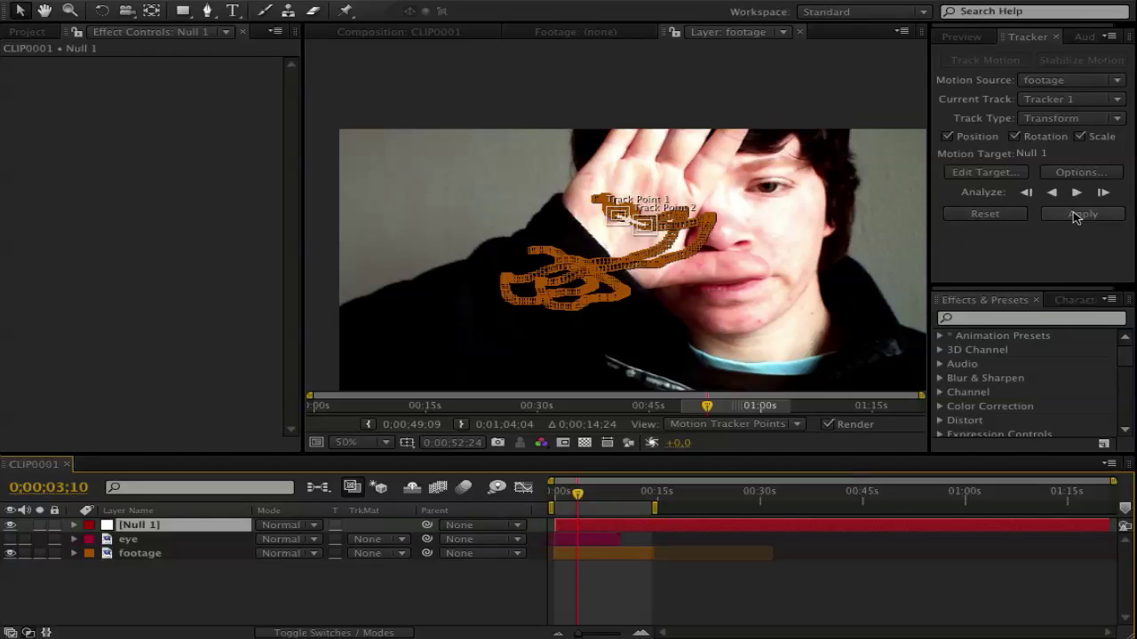
left_click(1075, 215)
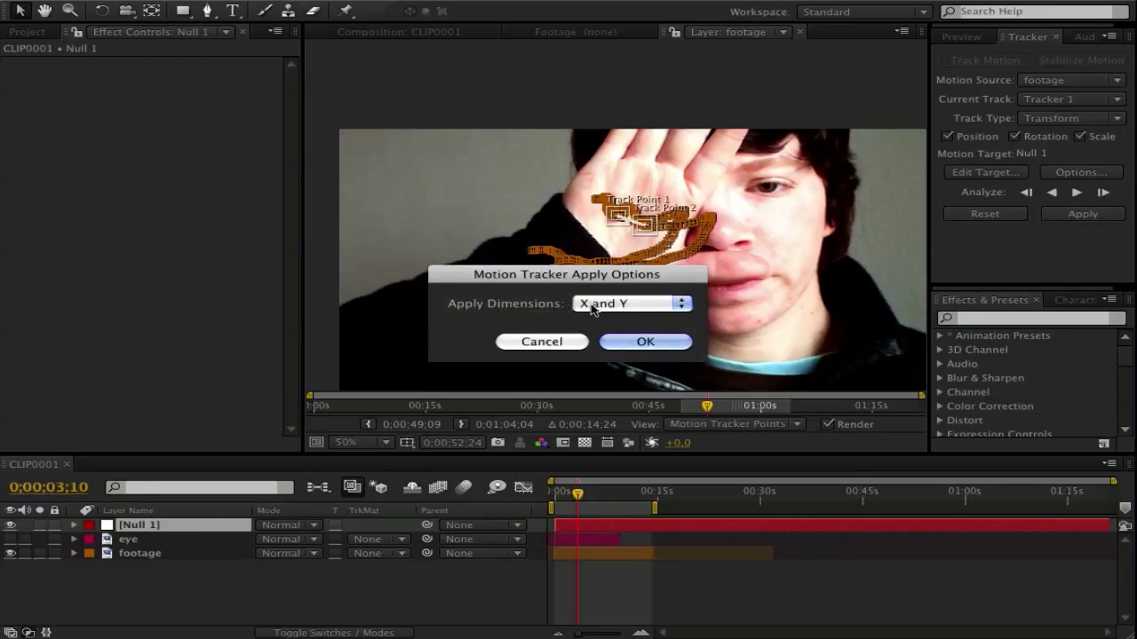
left_click(653, 343)
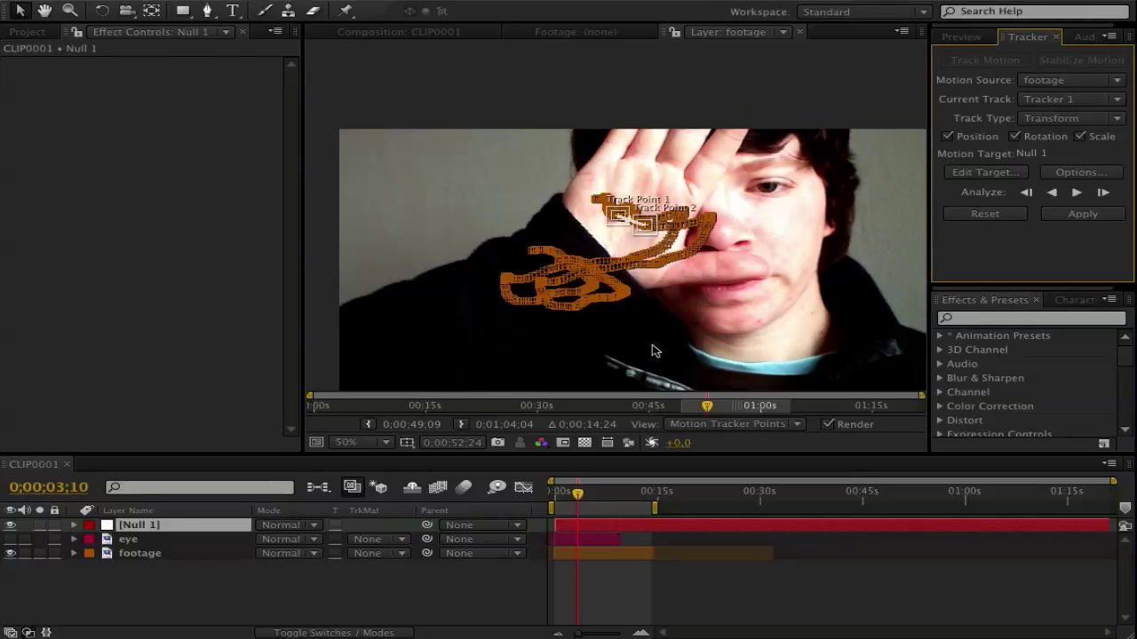
left_click_drag(577, 491, 592, 491)
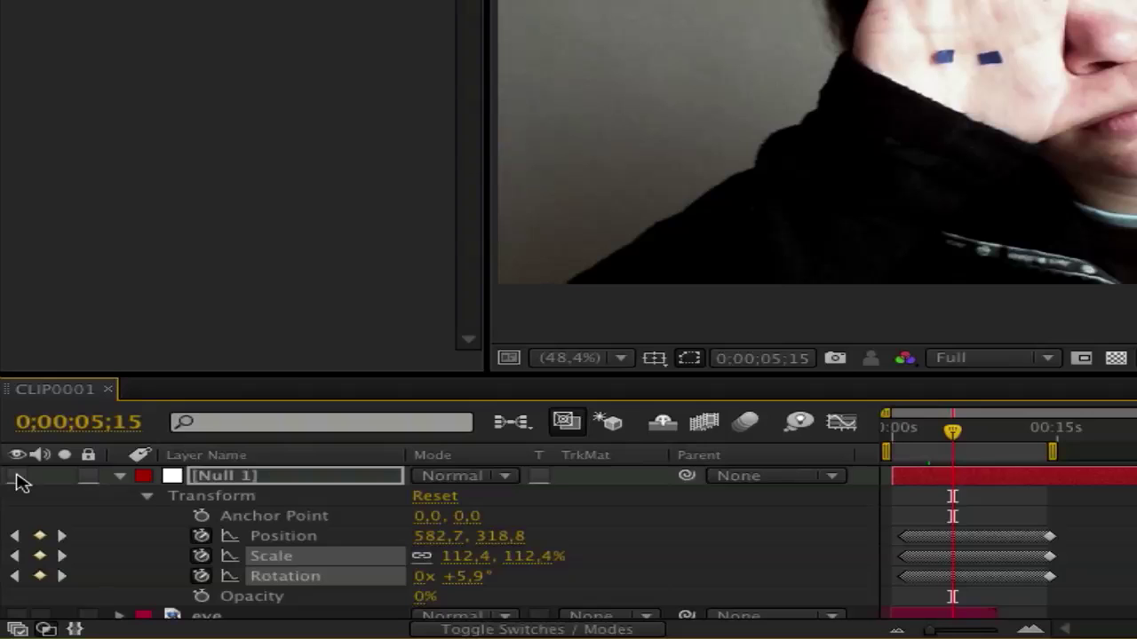
key("u")
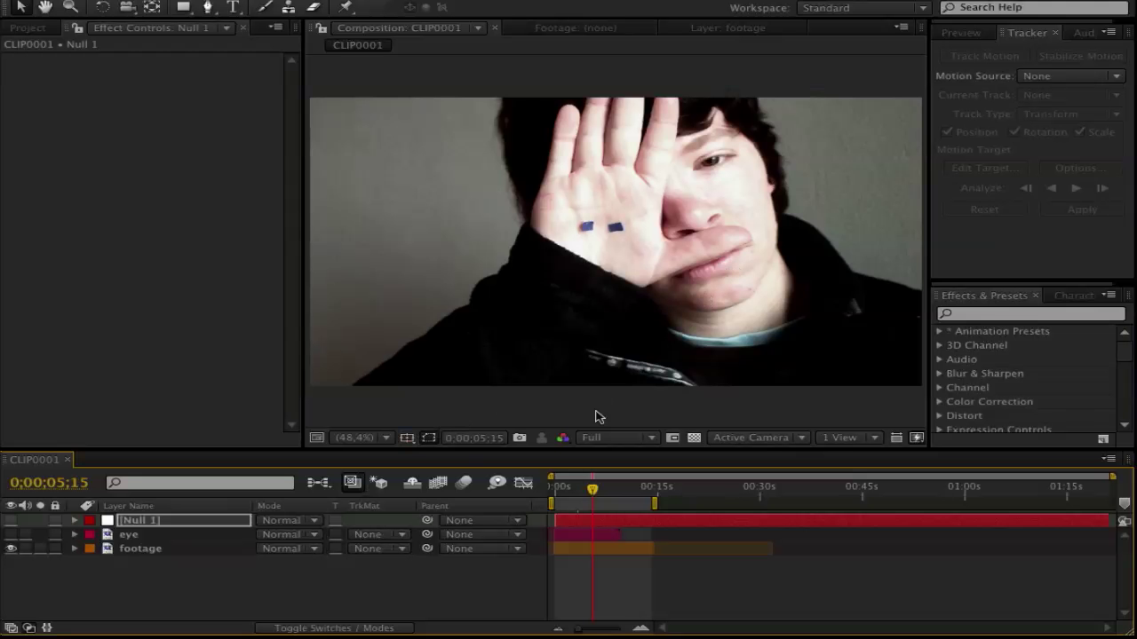
- Select the eye layer and move the current time to 0;00;09;25
left_click(134, 537)
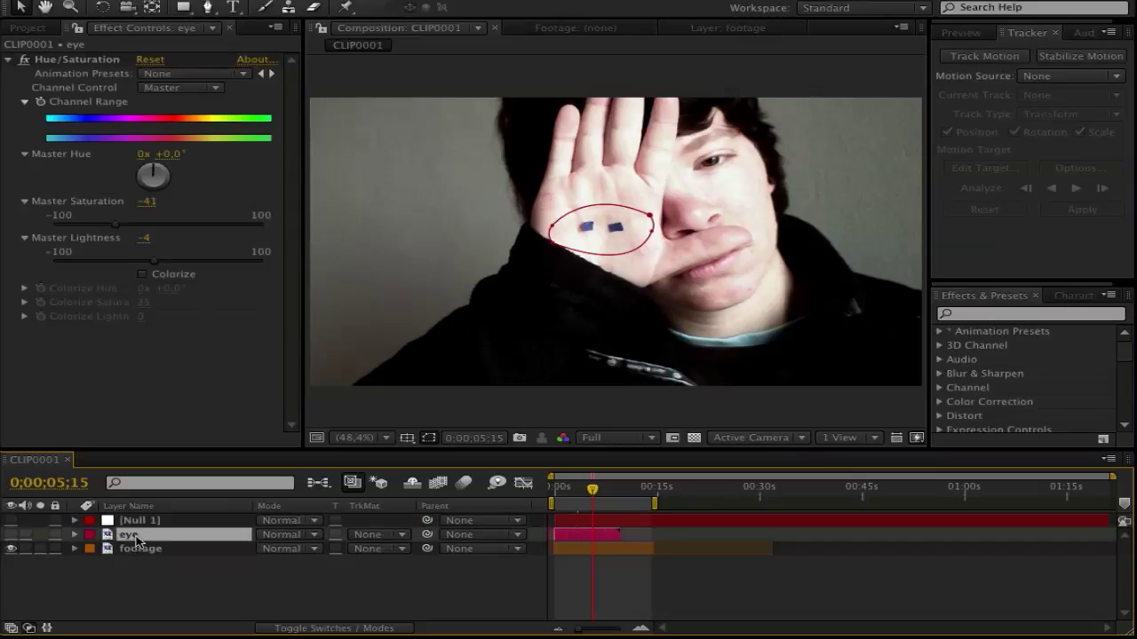
left_click(617, 487)
left_click(622, 488)
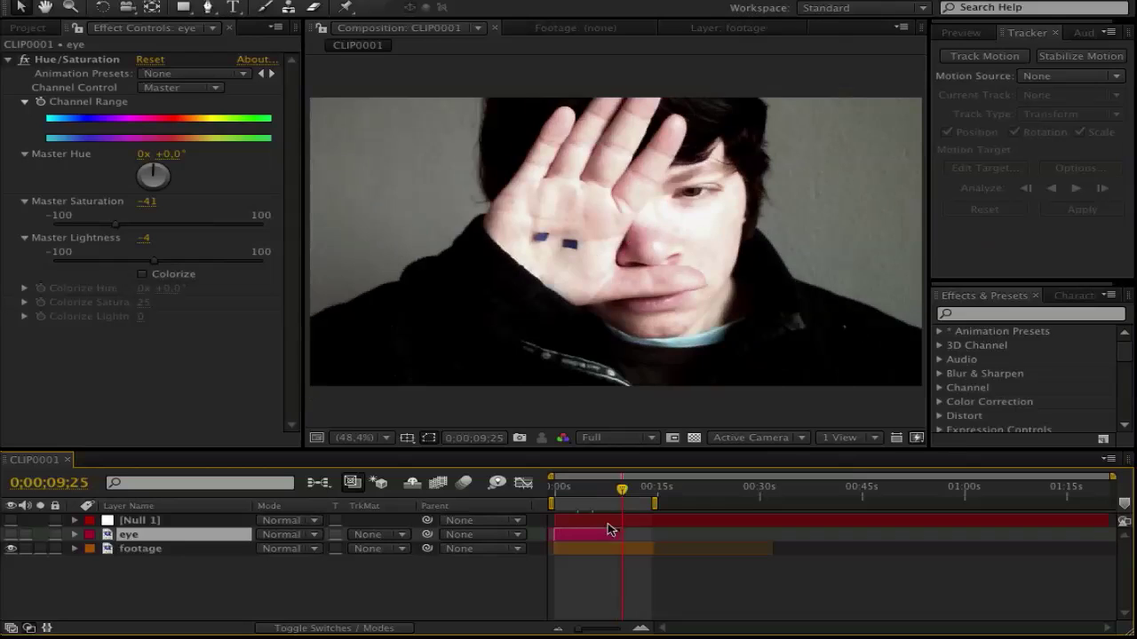
- Time-stretch the eye layer to a new duration of 0;00;15;00
right_click(155, 537)
mouse_move(340, 226)
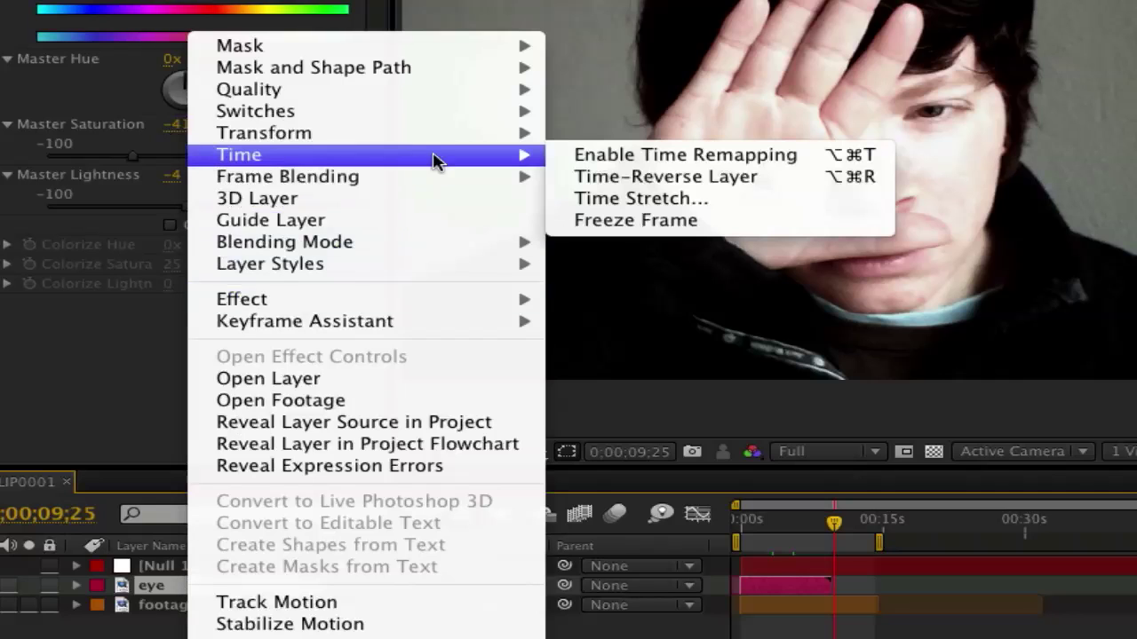
left_click(661, 199)
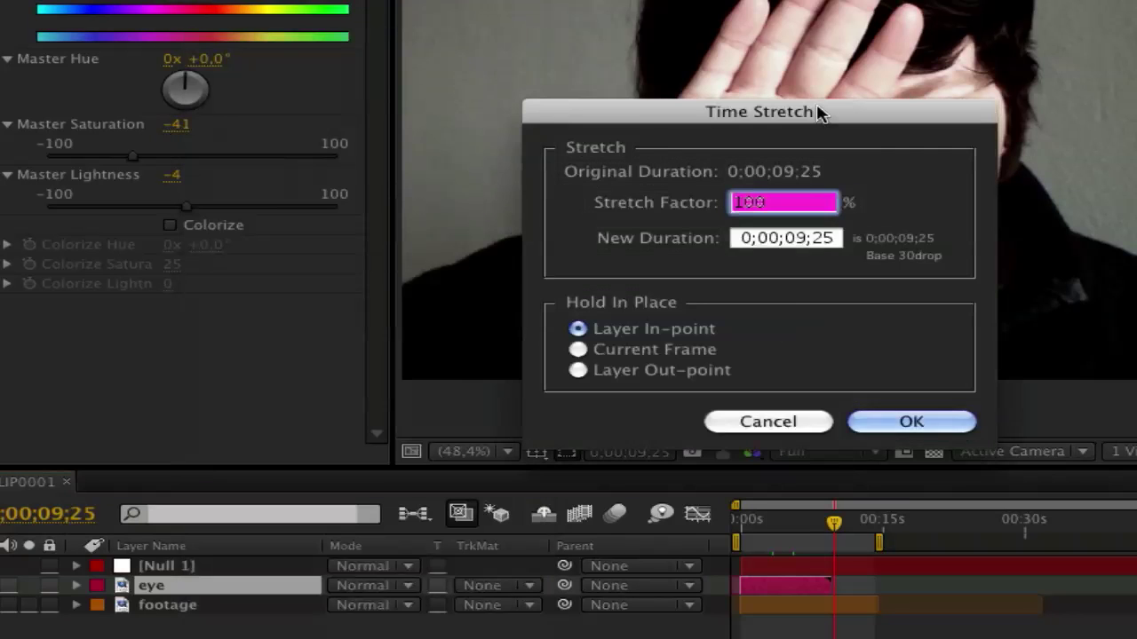
left_click_drag(822, 120, 817, 101)
left_click(803, 220)
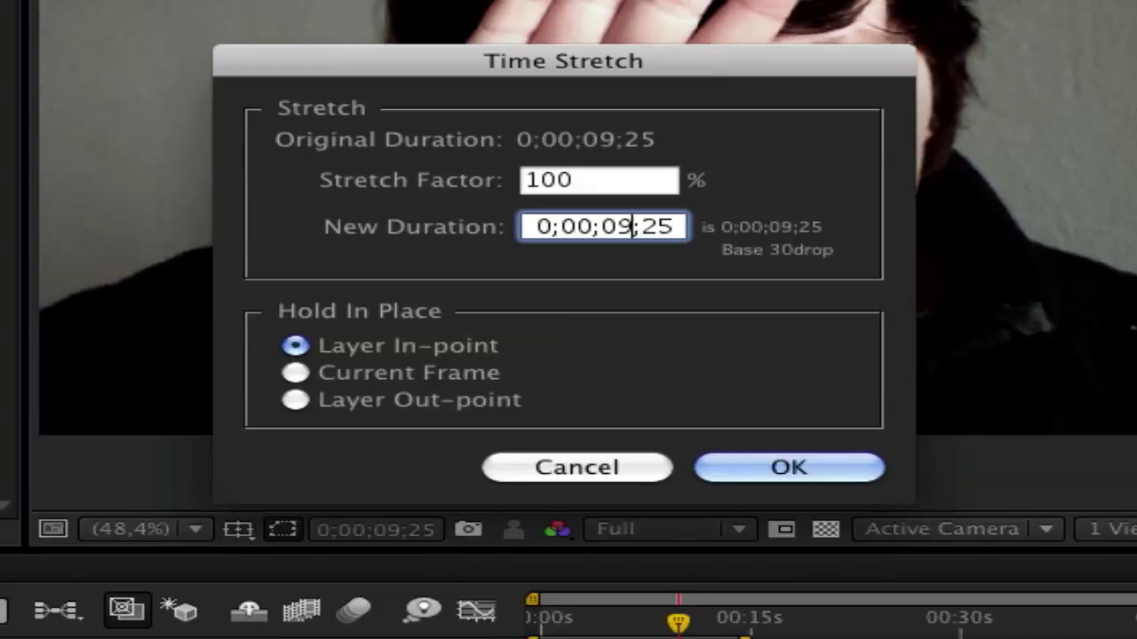
key("BackSpace")
key("BackSpace")
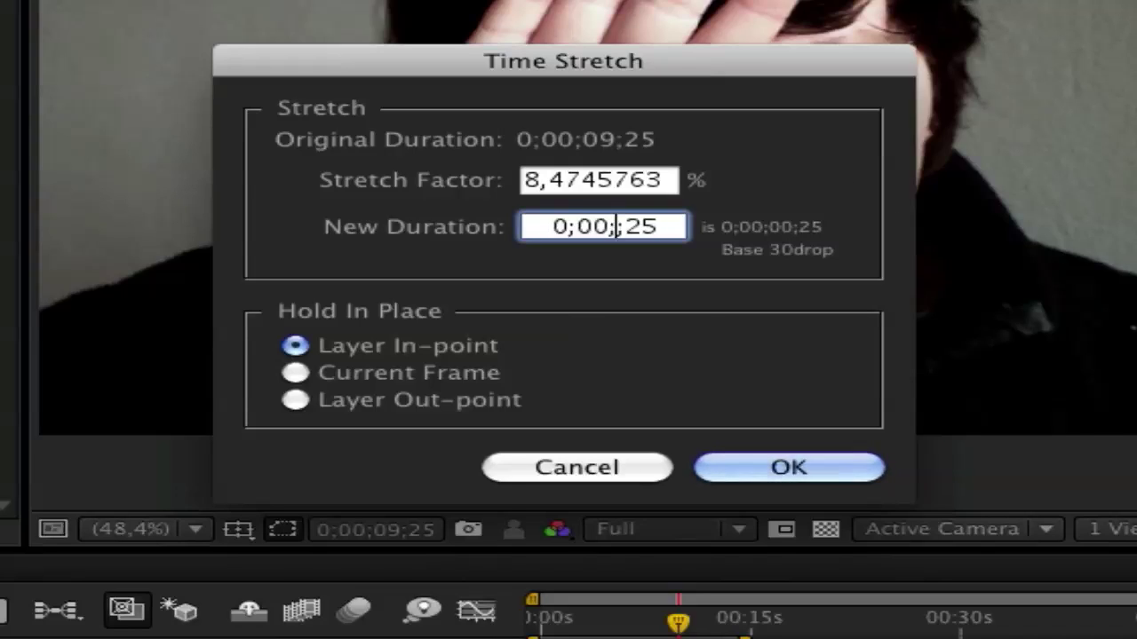
type("15;00")
left_click(934, 305)
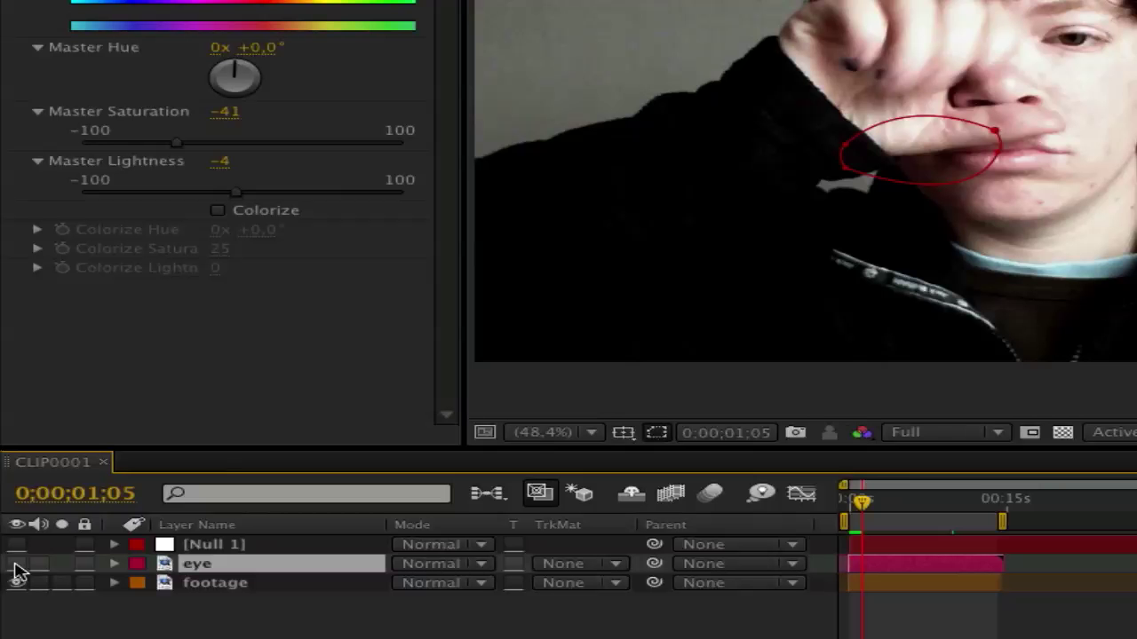
- Turn the eye layer's visibility back on and flip it horizontally
left_click(16, 564)
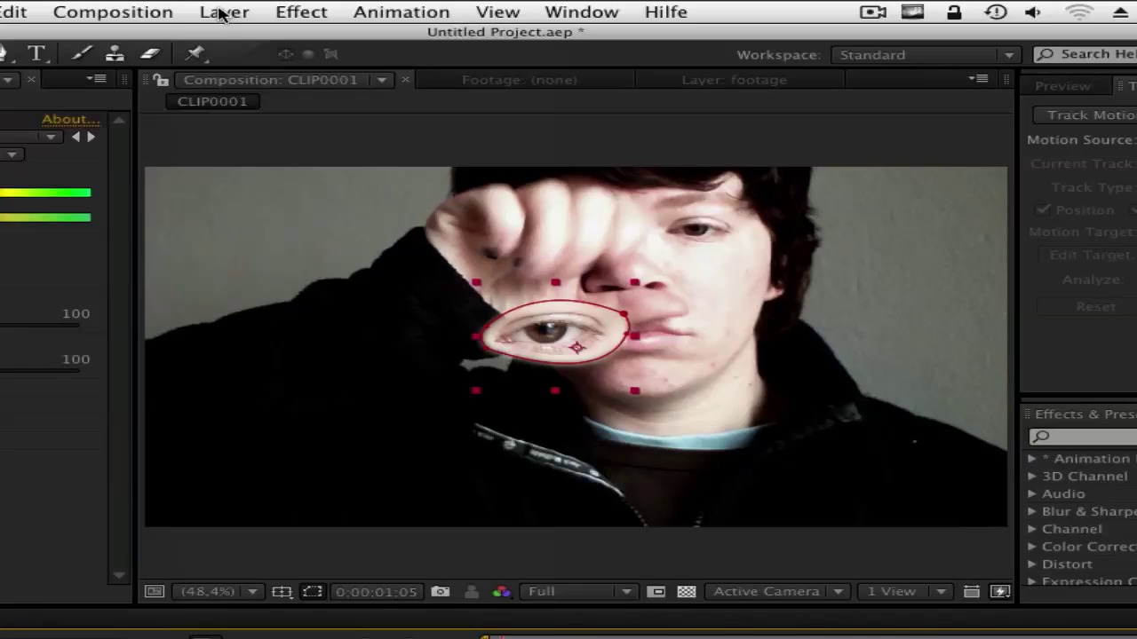
left_click(222, 12)
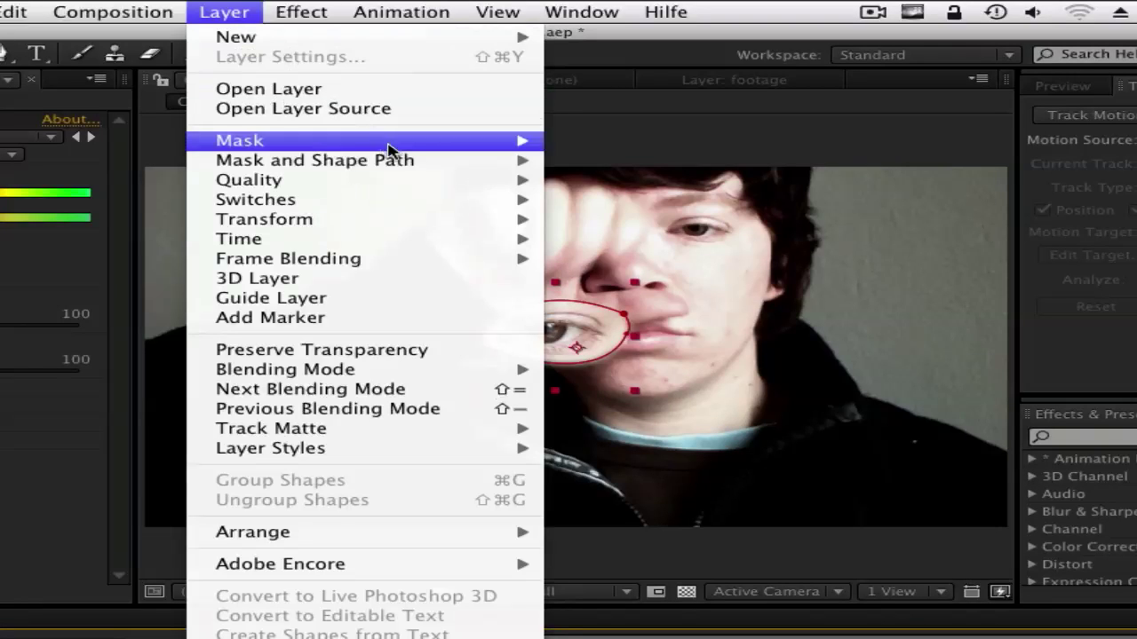
mouse_move(482, 222)
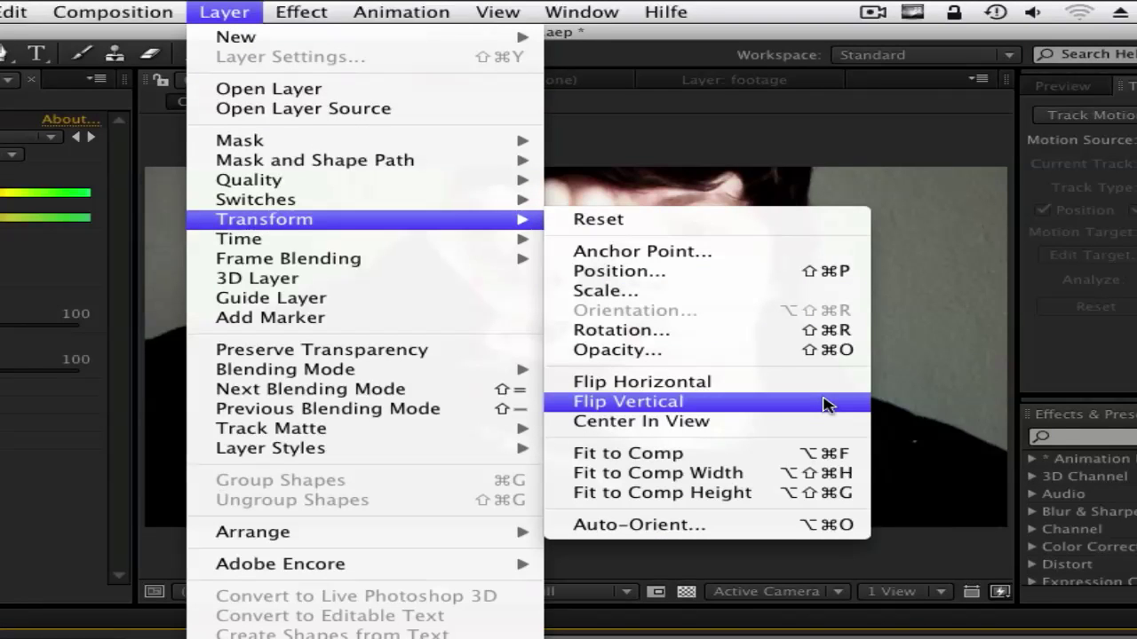
left_click(622, 384)
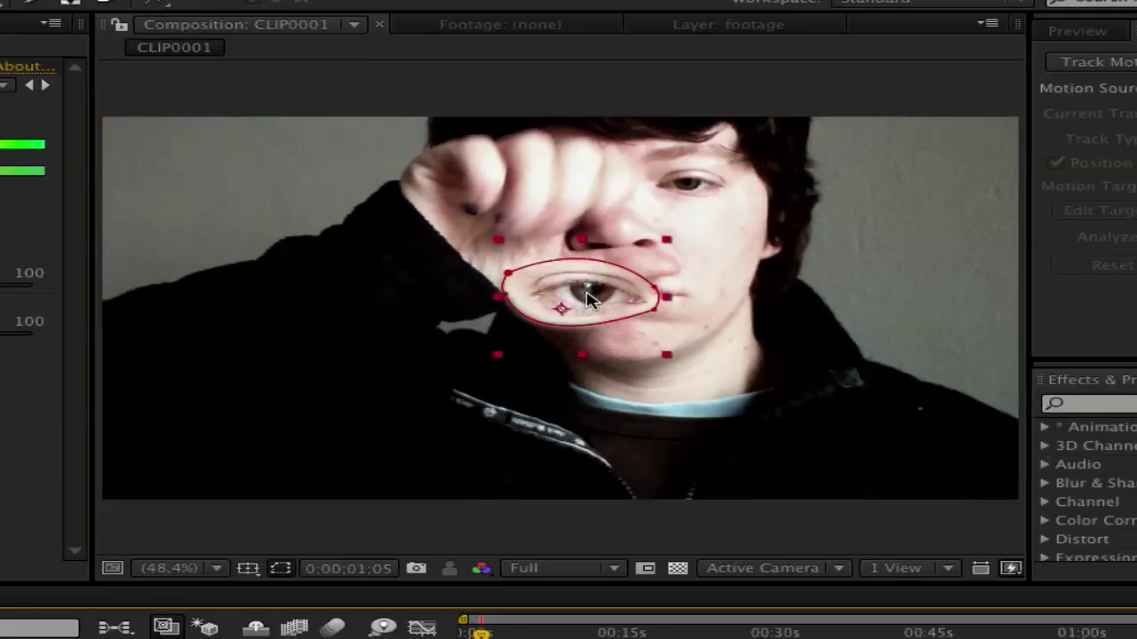
- Move the masked eye up onto the centre of the palm, ready to rotate it
left_click_drag(512, 241, 426, 153)
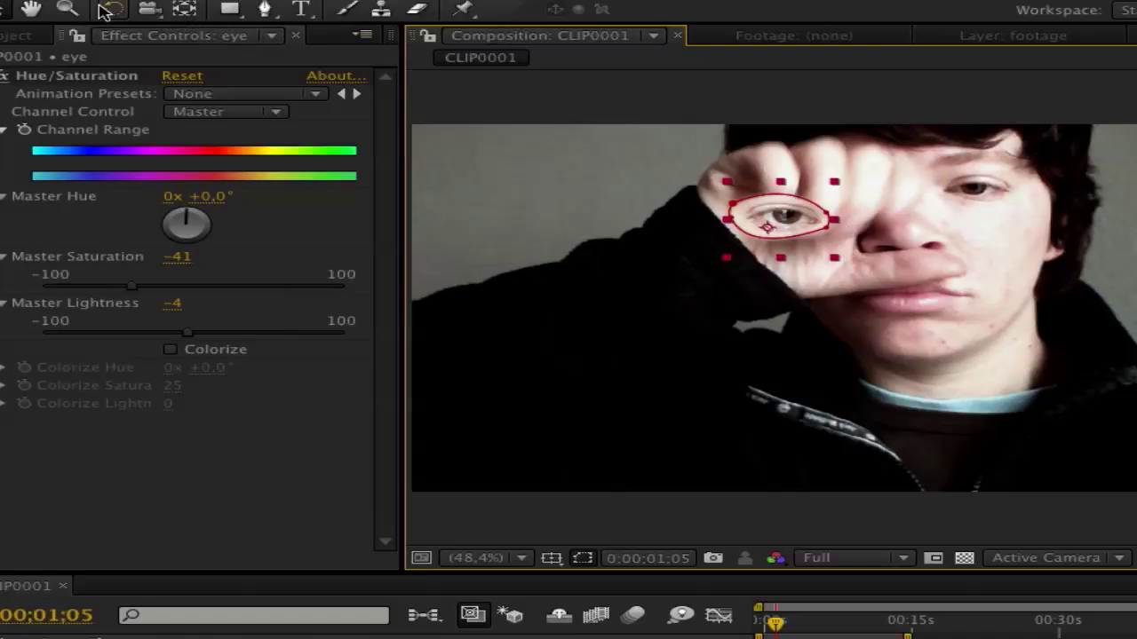
left_click(108, 11)
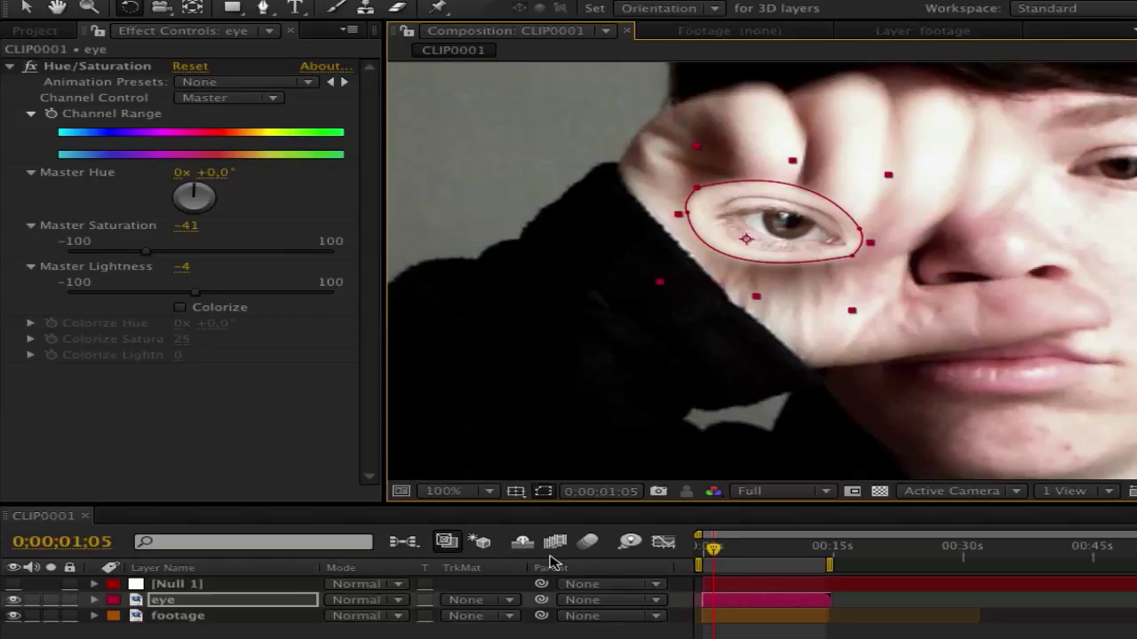
- Lower the eye layer's opacity to about 27% to blend it in
left_click(25, 8)
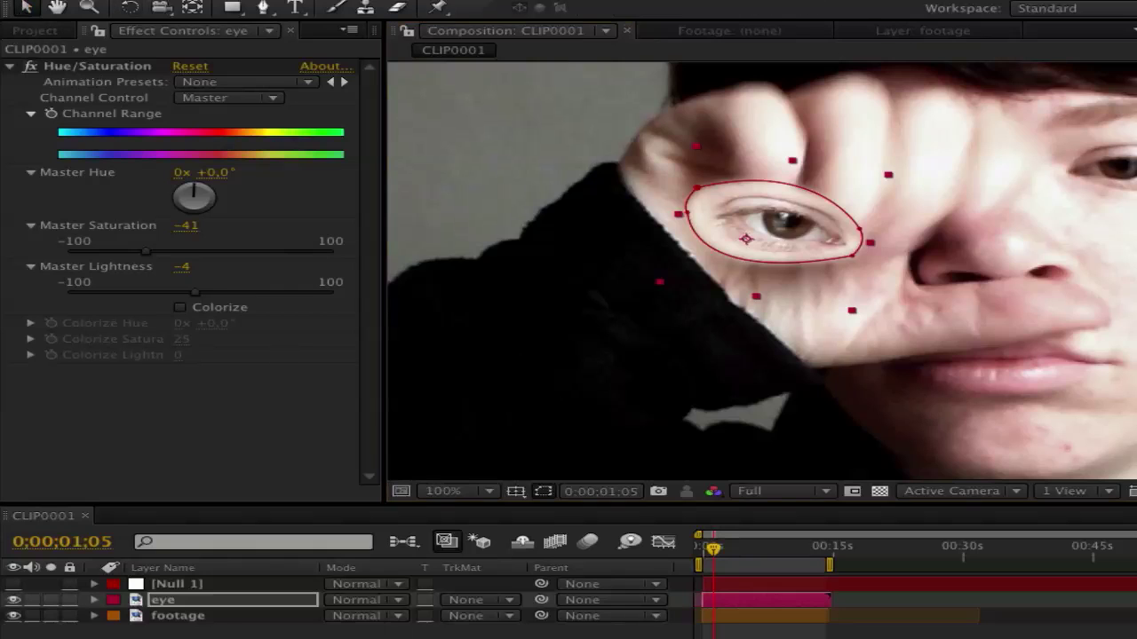
left_click(204, 604)
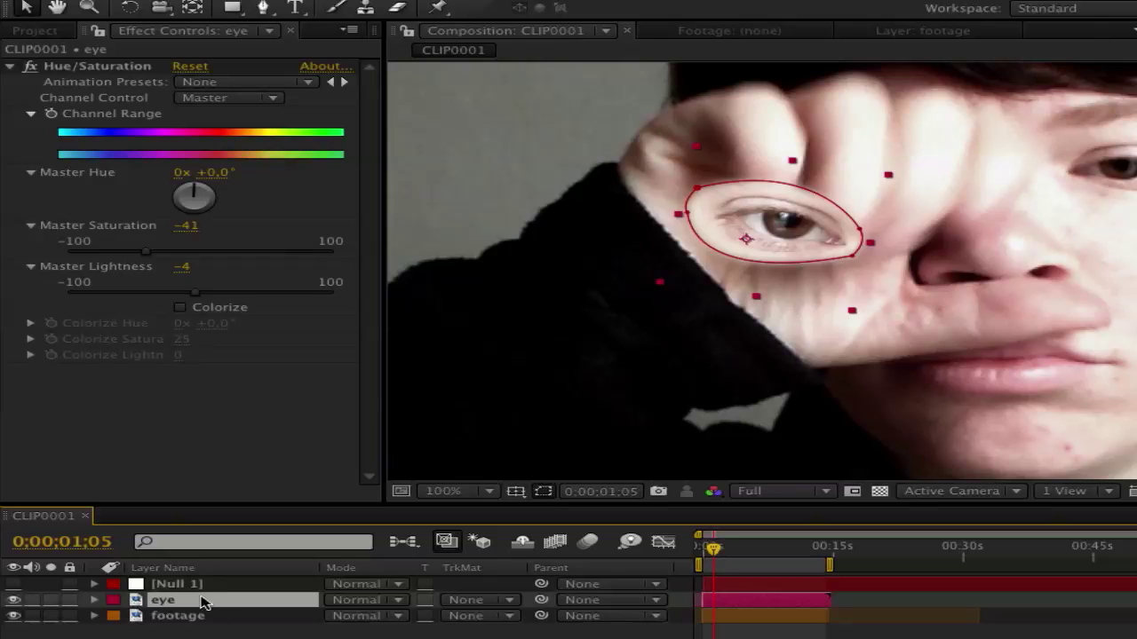
key("t")
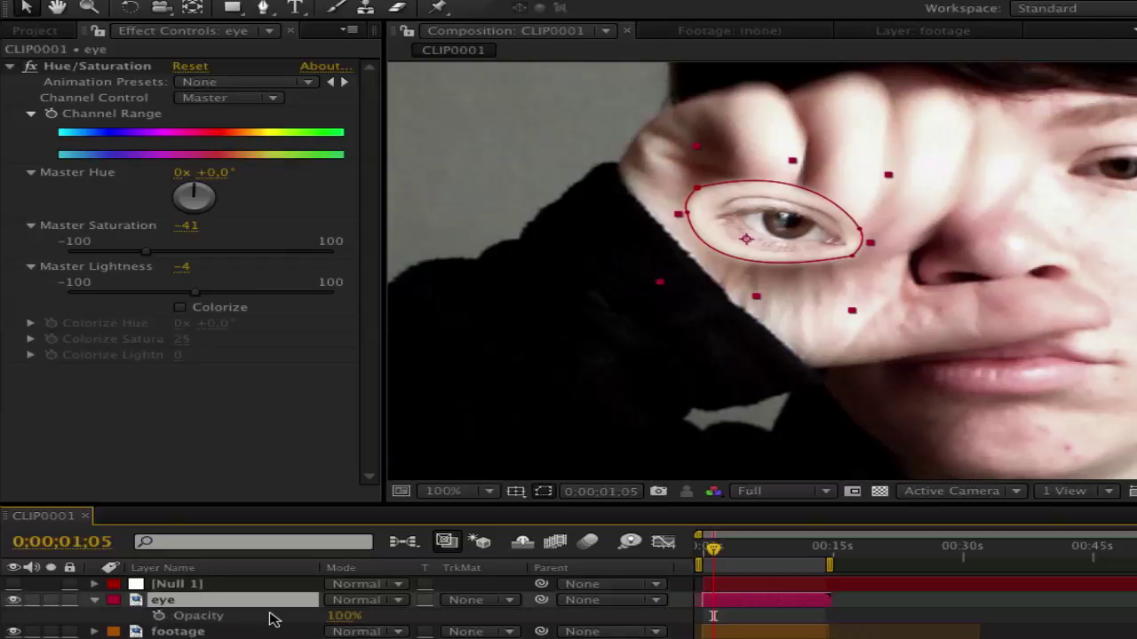
left_click_drag(347, 622, 284, 622)
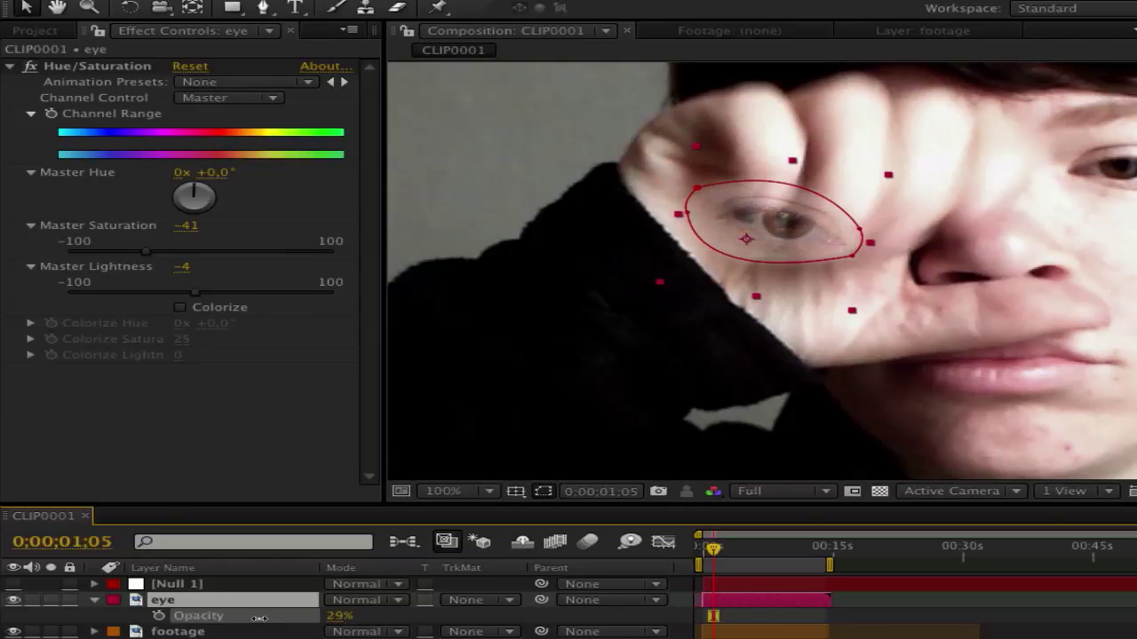
- Add Mask 2 around the overlapping fingers in Subtract mode and edit its feather
left_click(190, 19)
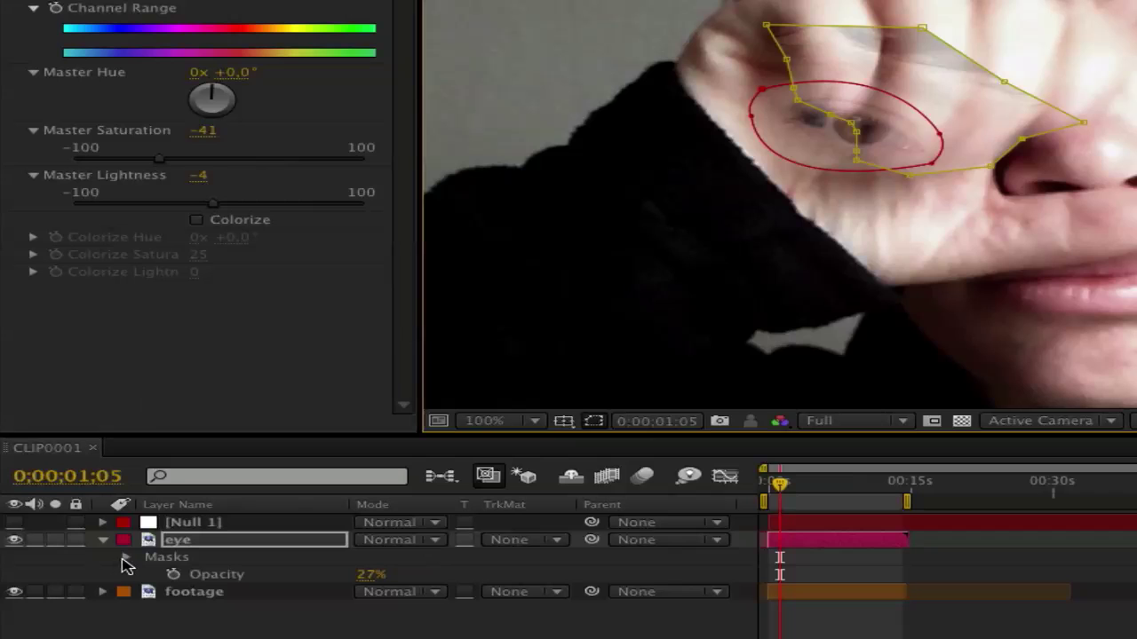
left_click(125, 557)
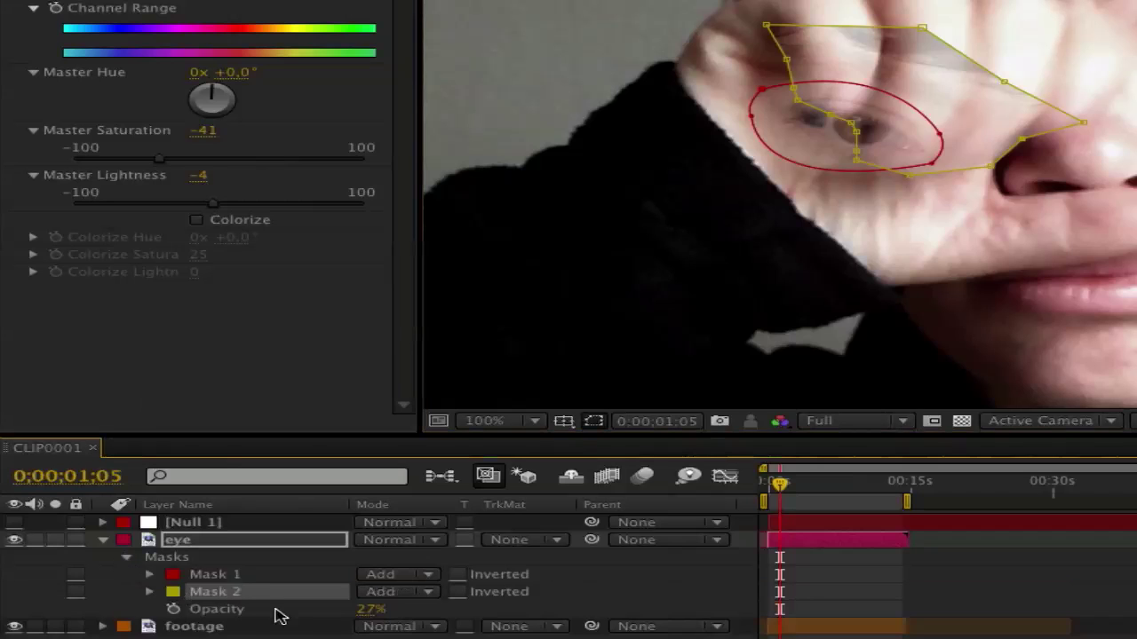
left_click(430, 591)
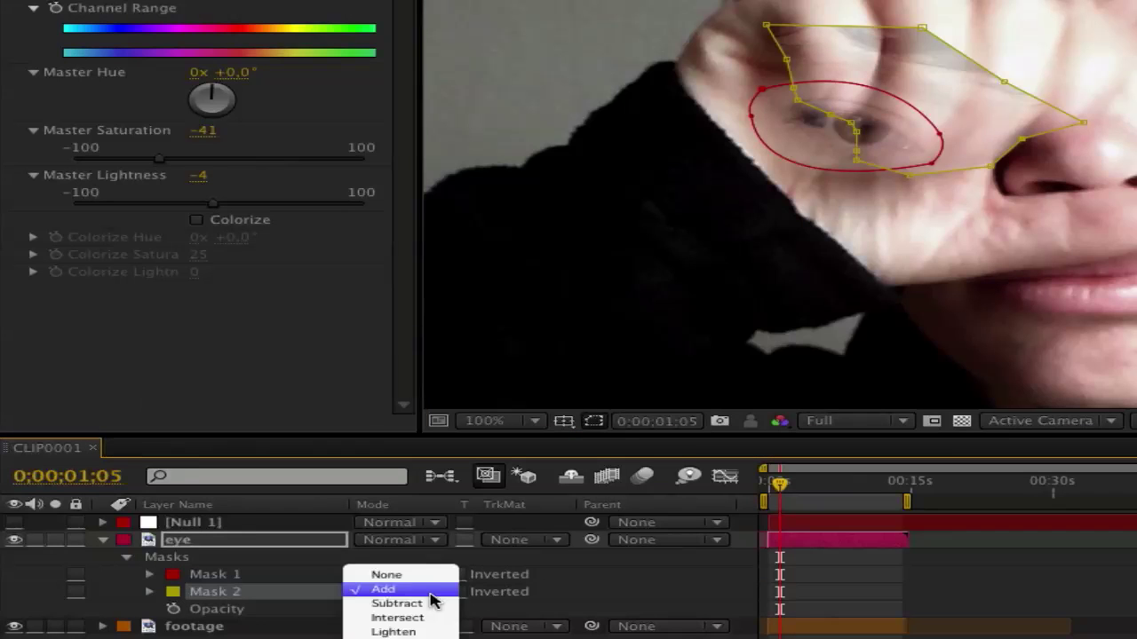
left_click(414, 603)
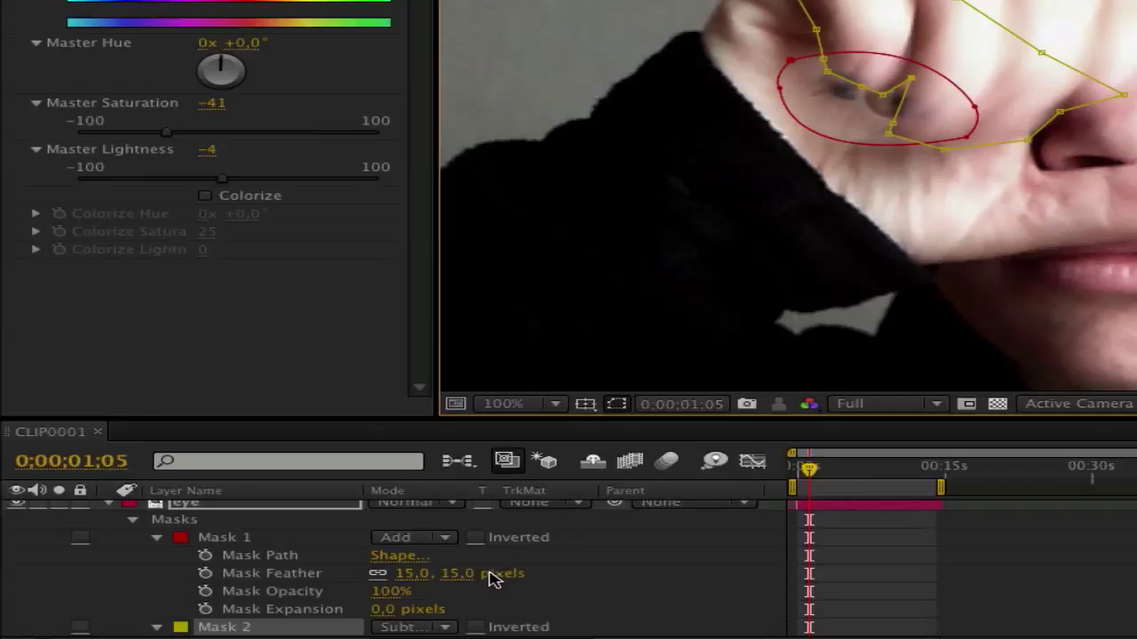
scroll(280, 586, "down", 3)
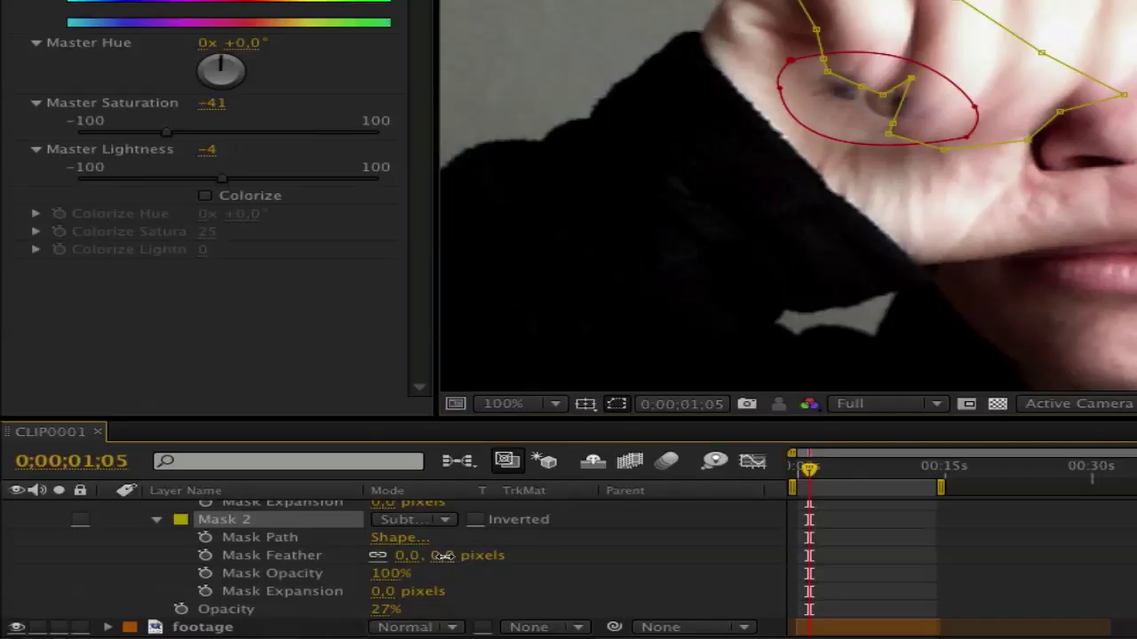
left_click(442, 555)
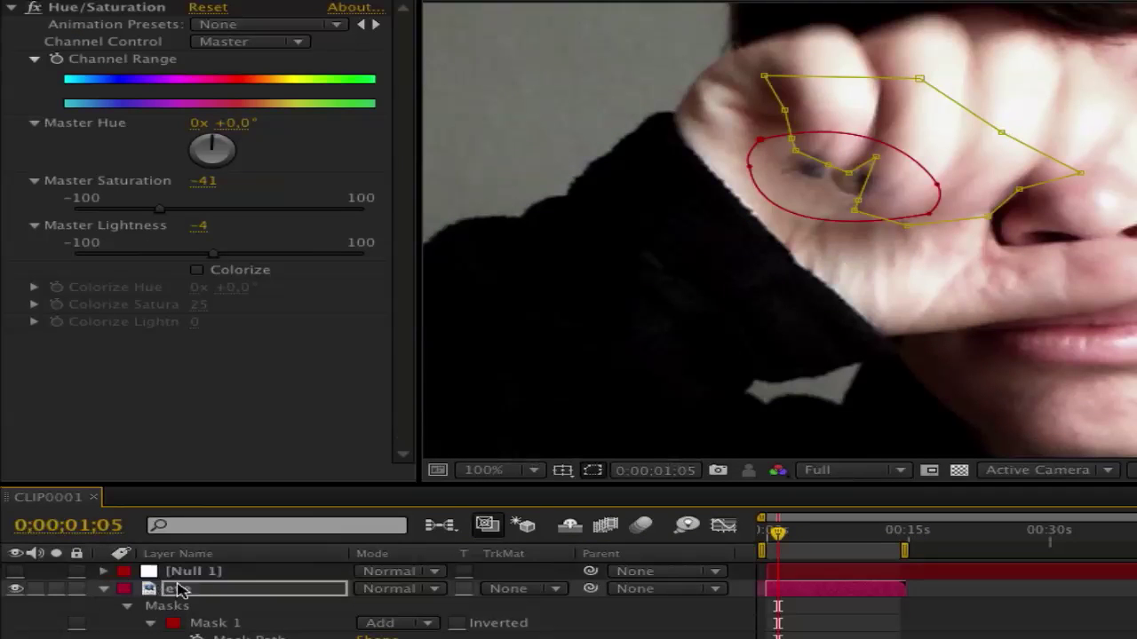
- Raise the eye layer's opacity back to 100%
left_click(200, 591)
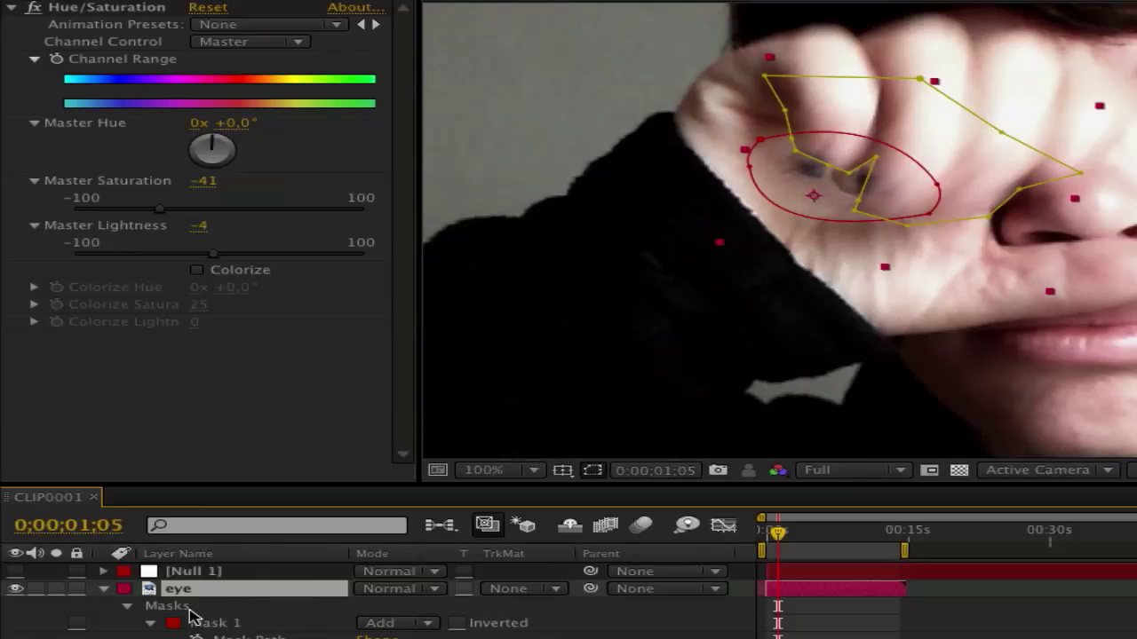
key("m")
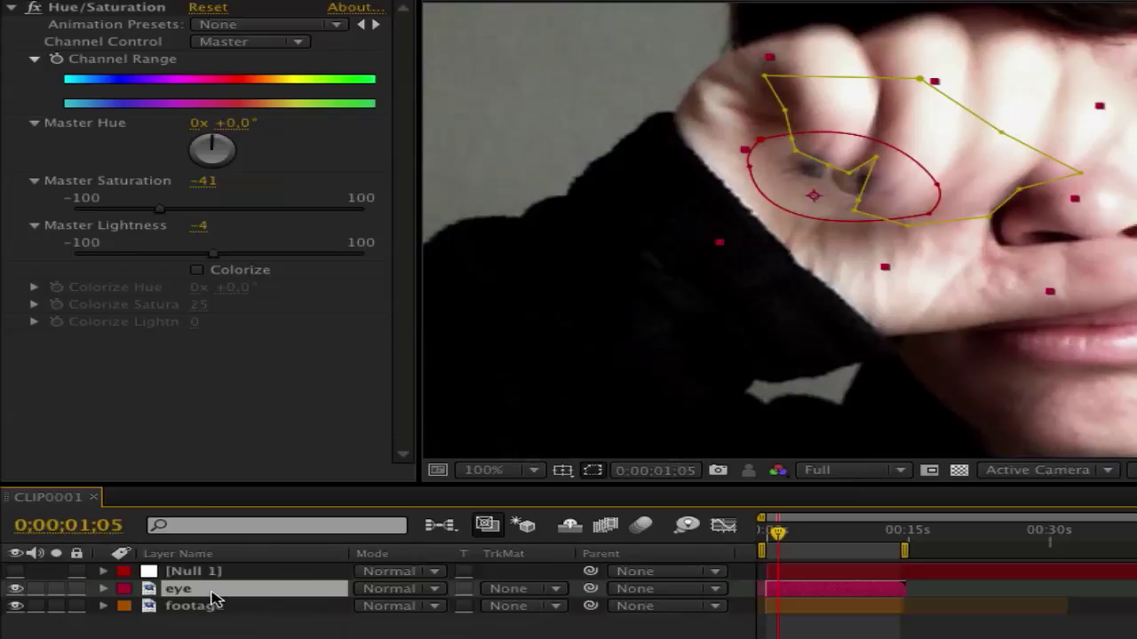
key("t")
left_click_drag(369, 608, 557, 606)
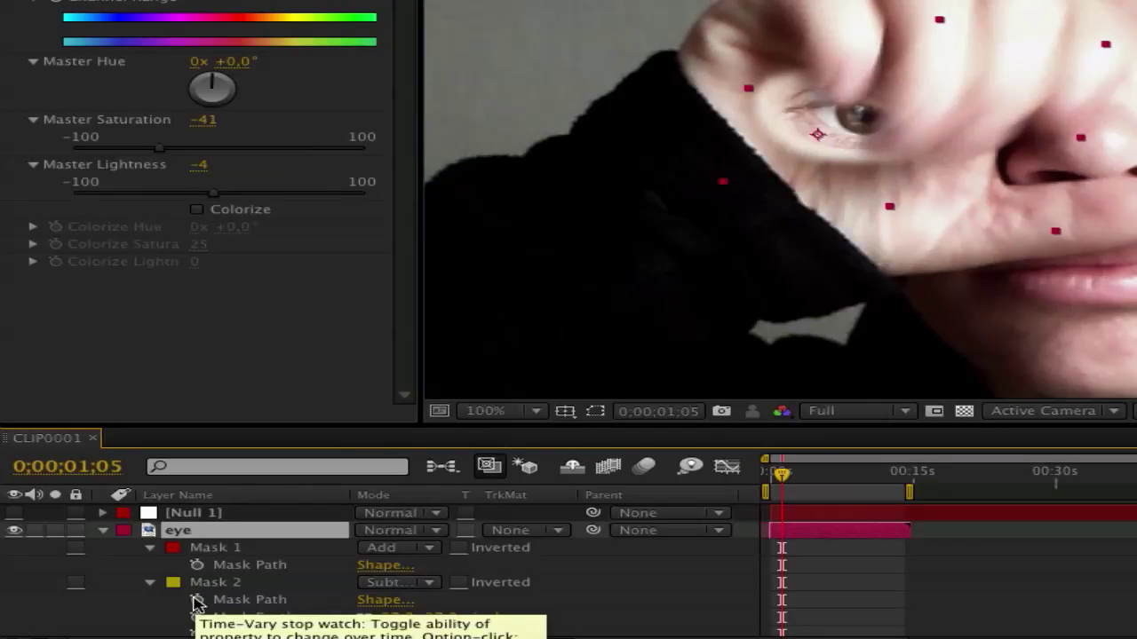
- Keyframe the Mask 2 path and parent the eye layer to Null 1
left_click(196, 602)
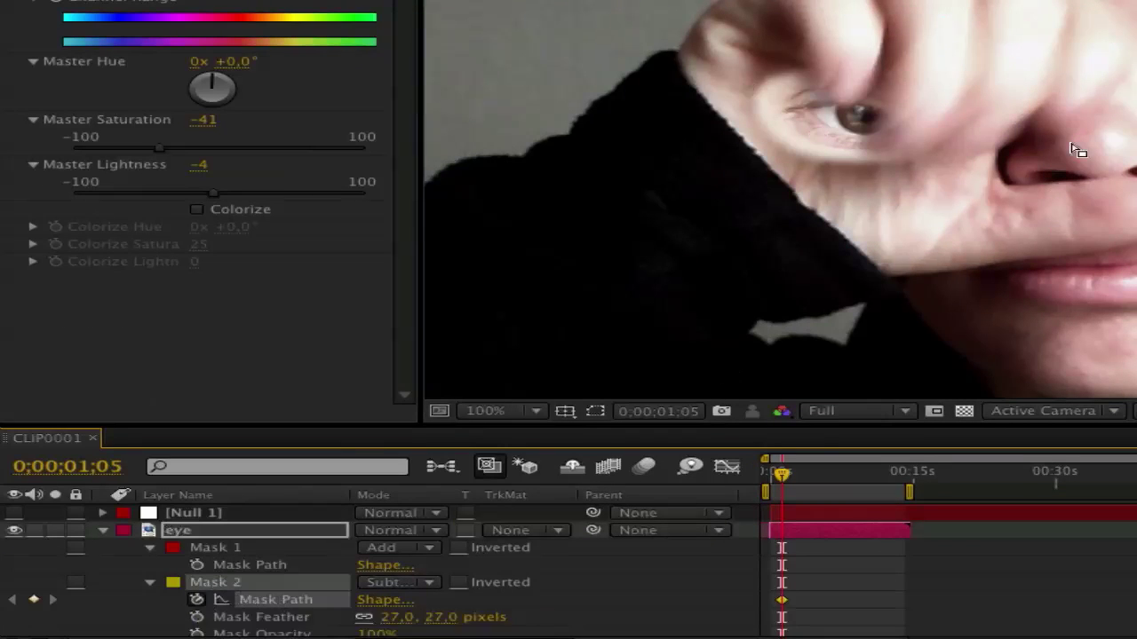
left_click(605, 410)
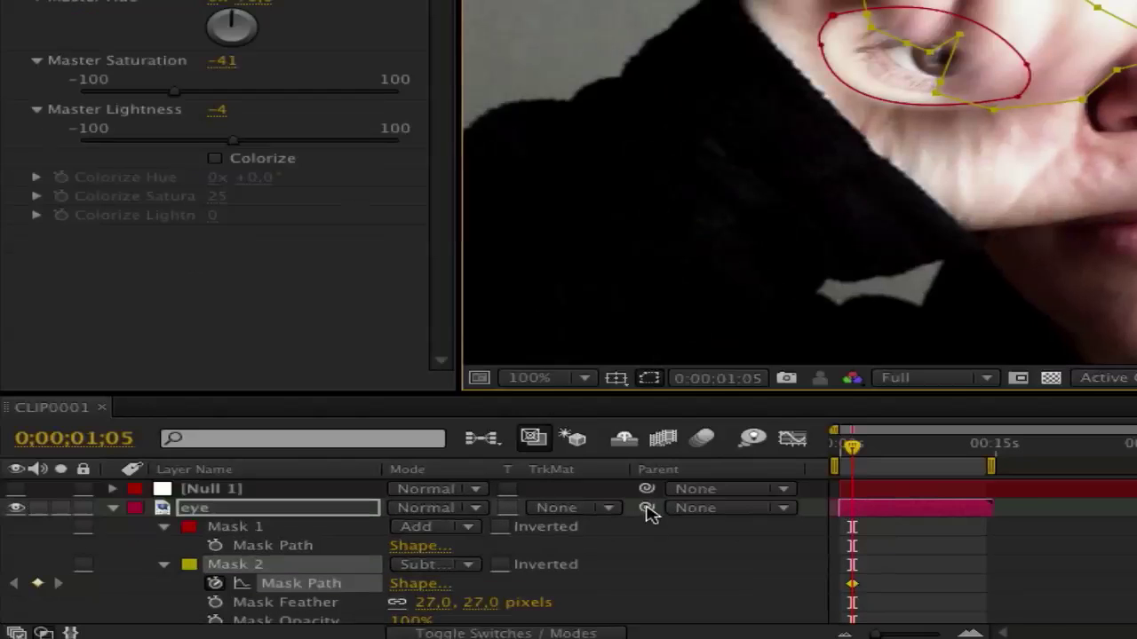
left_click_drag(647, 509, 238, 490)
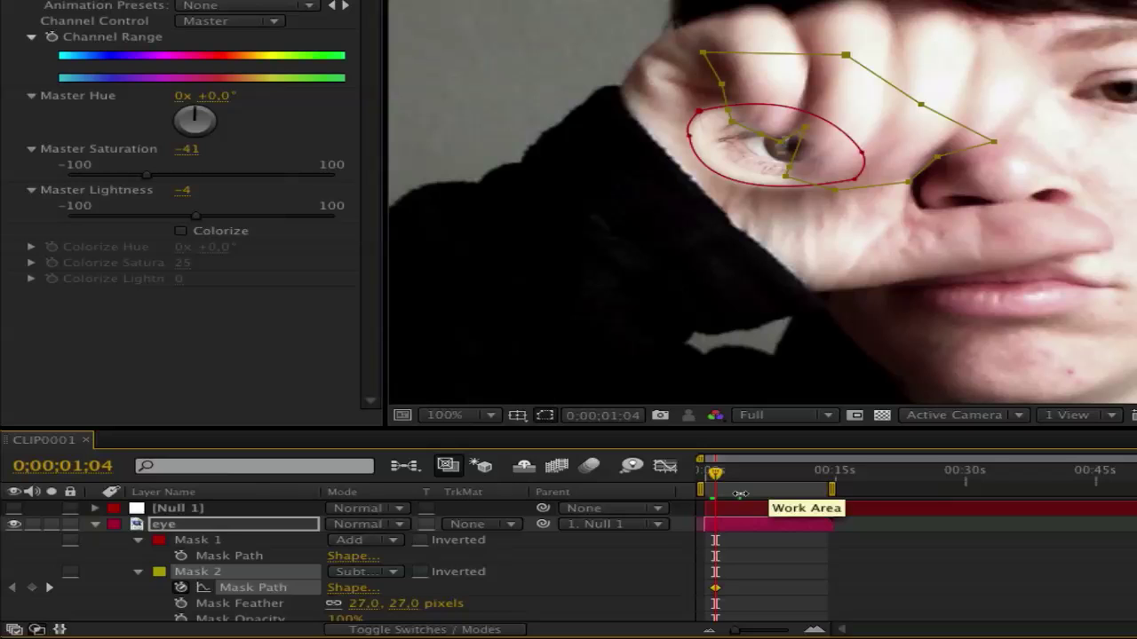
- On the next frame, drag Mask 2's vertices to follow the hand, then advance another frame
key("Page_Down")
key("Page_Down")
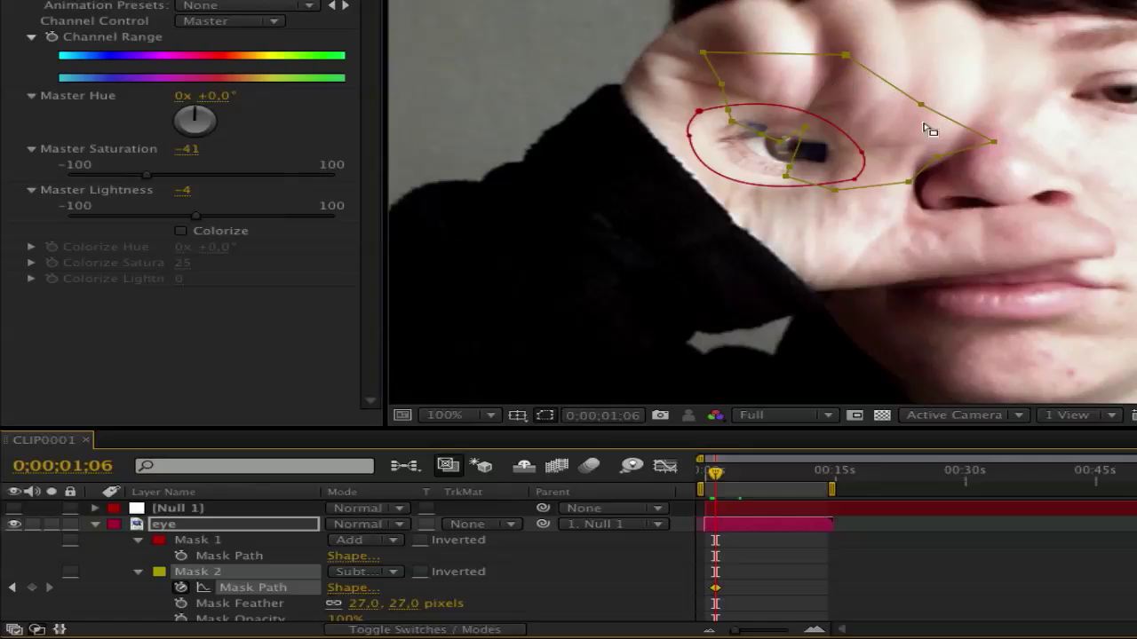
left_click(877, 145)
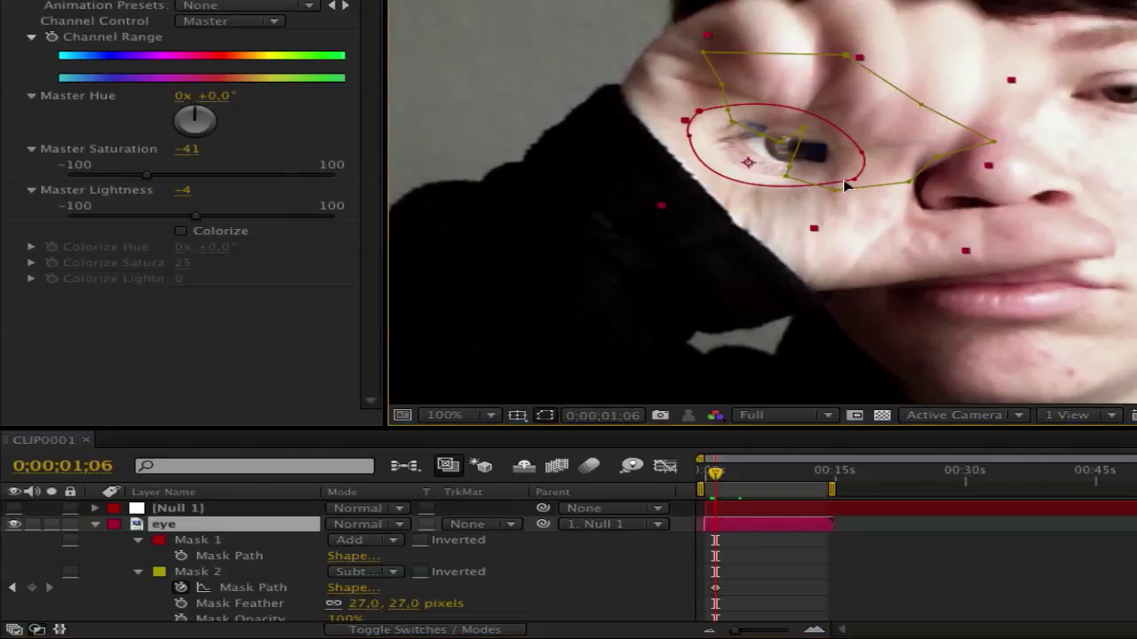
left_click(202, 571)
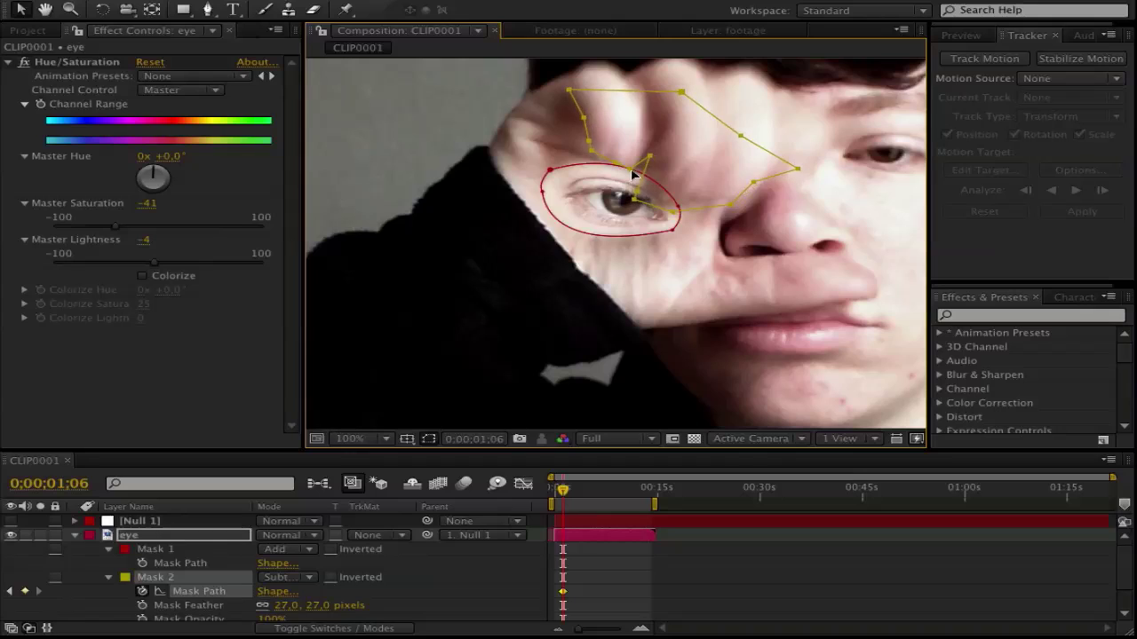
left_click_drag(800, 111, 811, 118)
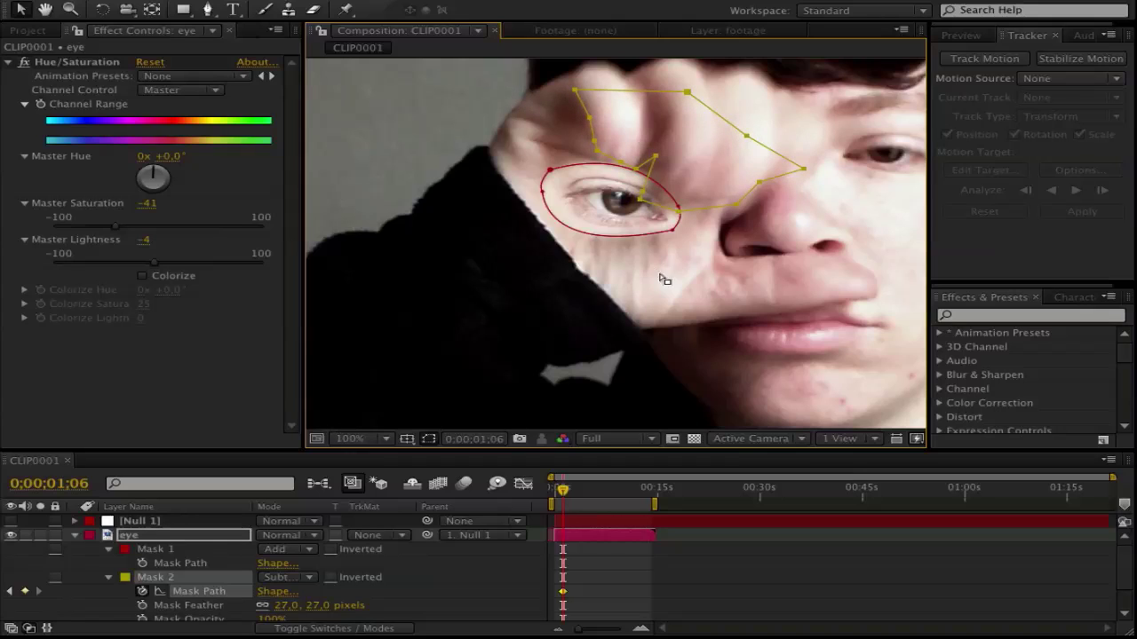
left_click(593, 537)
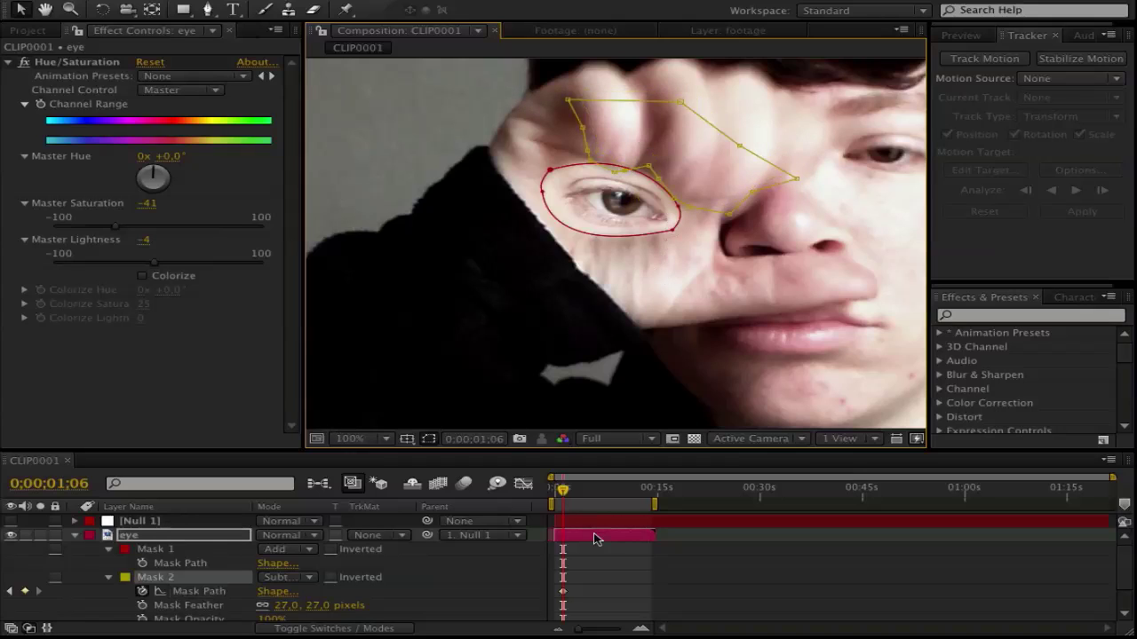
key("Page_Down")
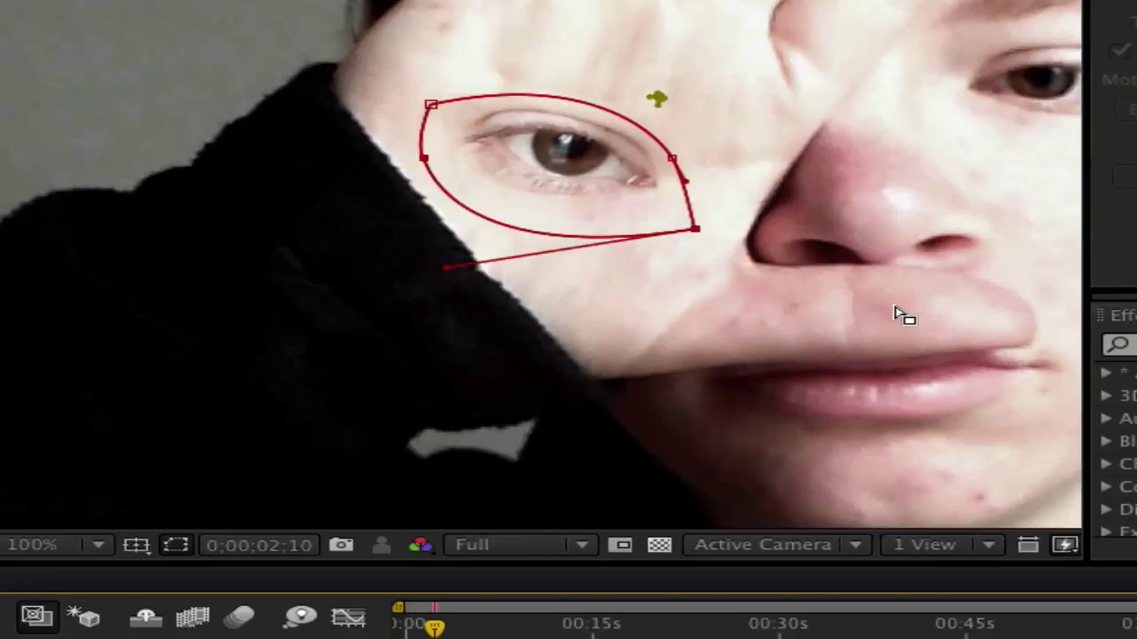
- Free-transform the eye mask and resize it to fit around the eye on the palm
scroll(705, 271, "down", 4)
scroll(684, 240, "up", 2)
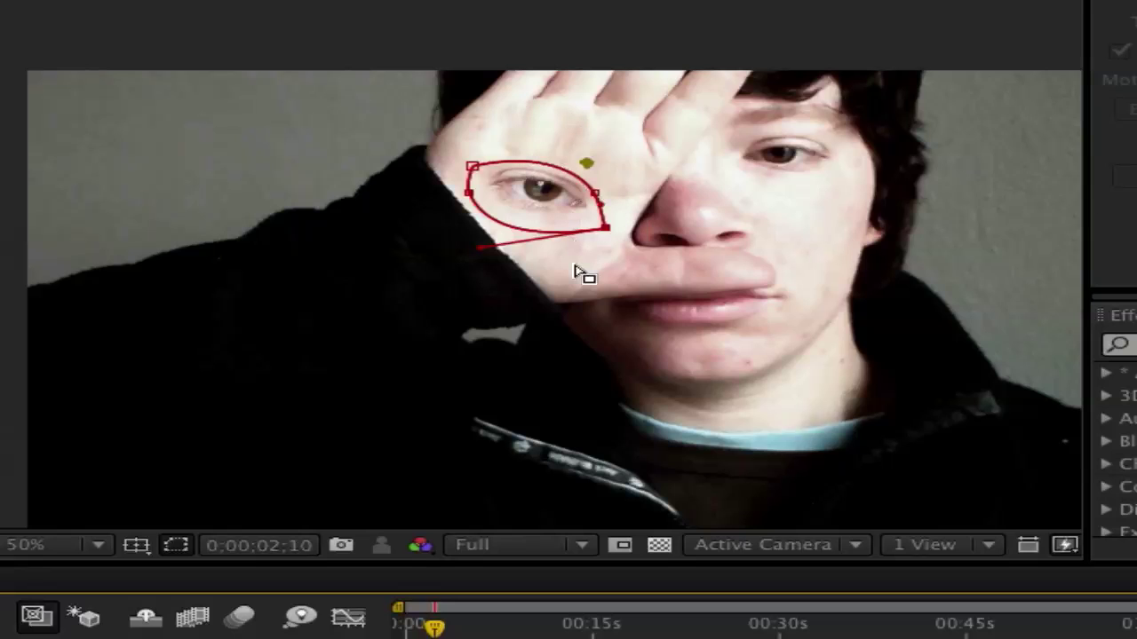
double_click(551, 162)
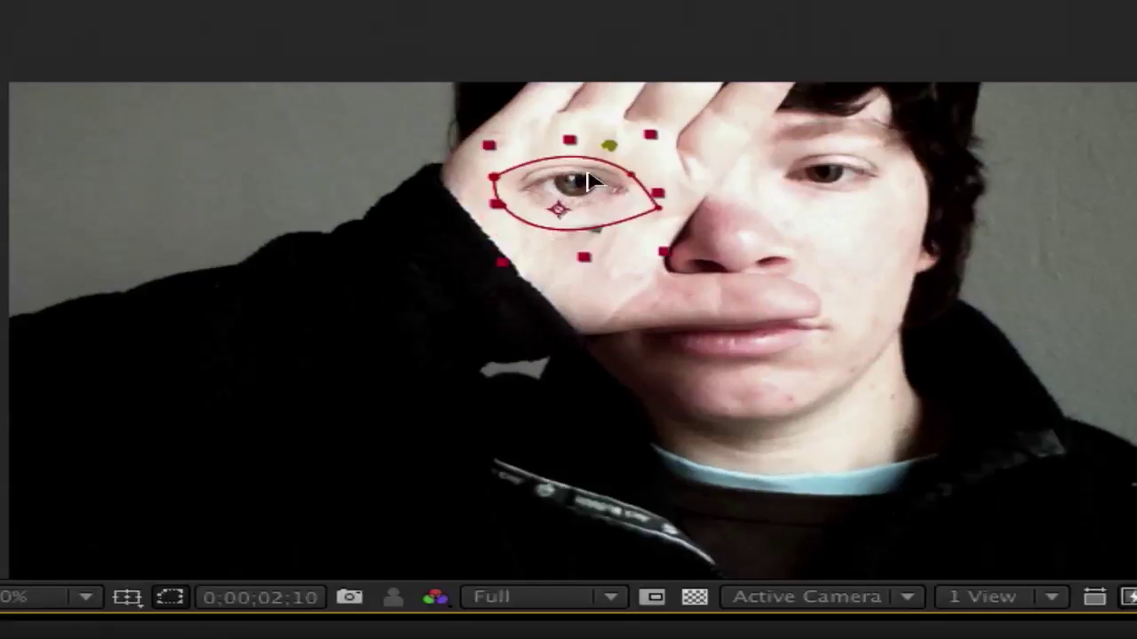
left_click_drag(551, 159, 578, 195)
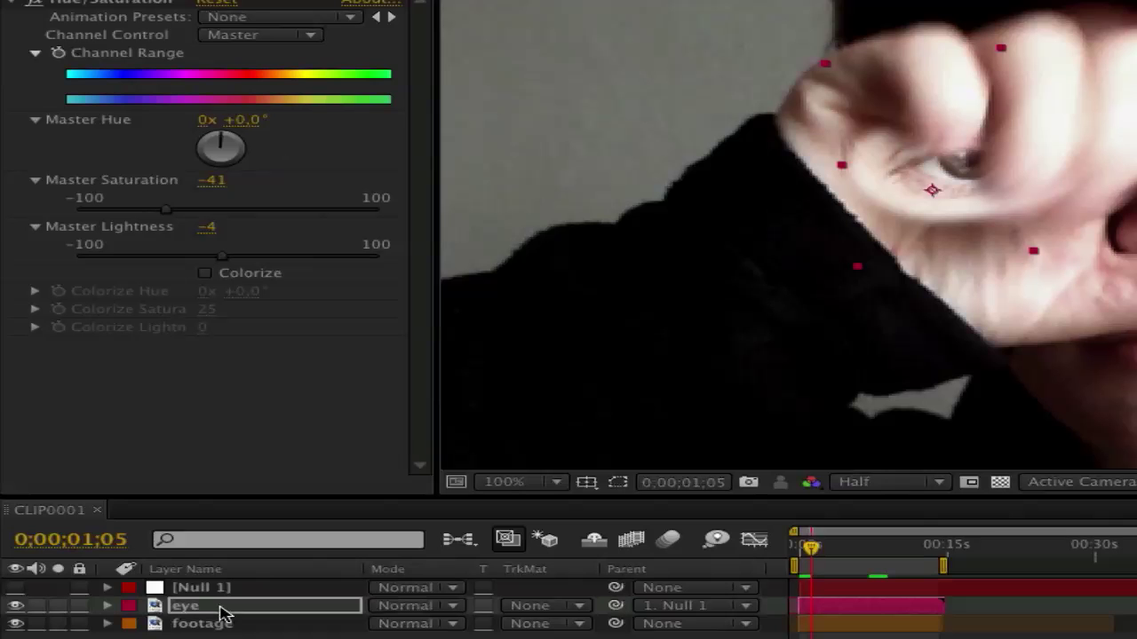
- Duplicate the eye layer via the Edit menu
left_click(220, 608)
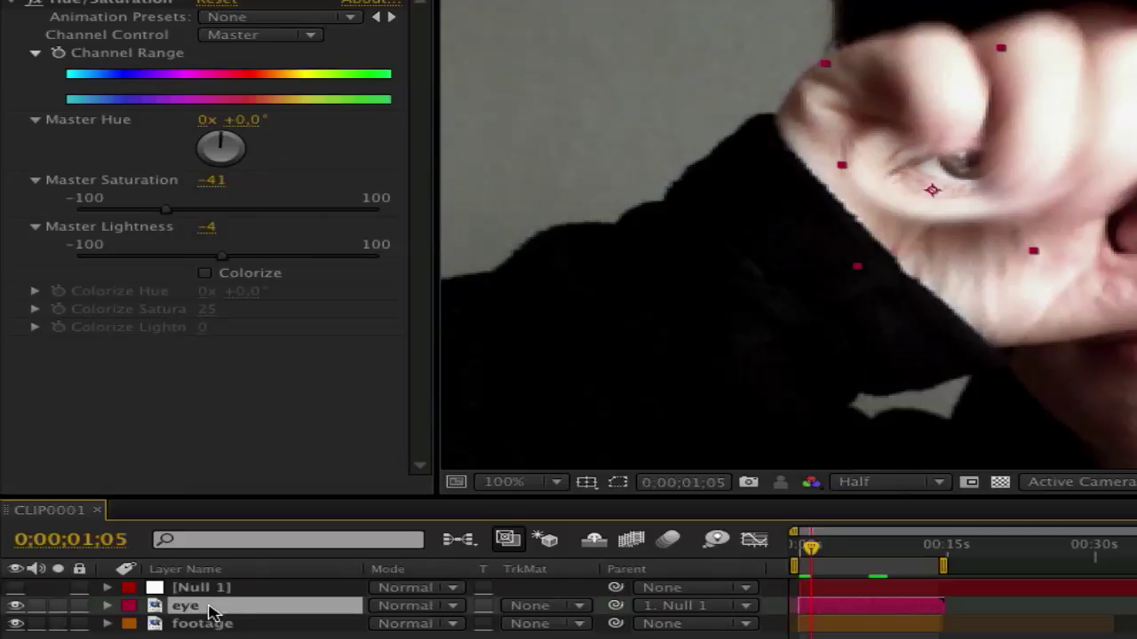
left_click(218, 18)
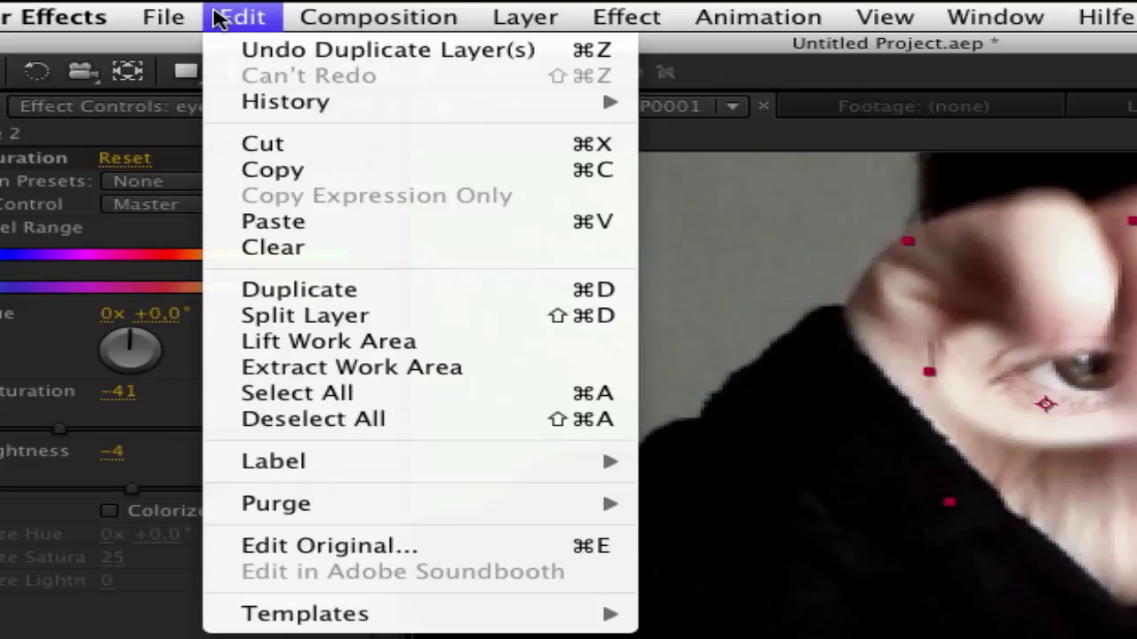
left_click(217, 18)
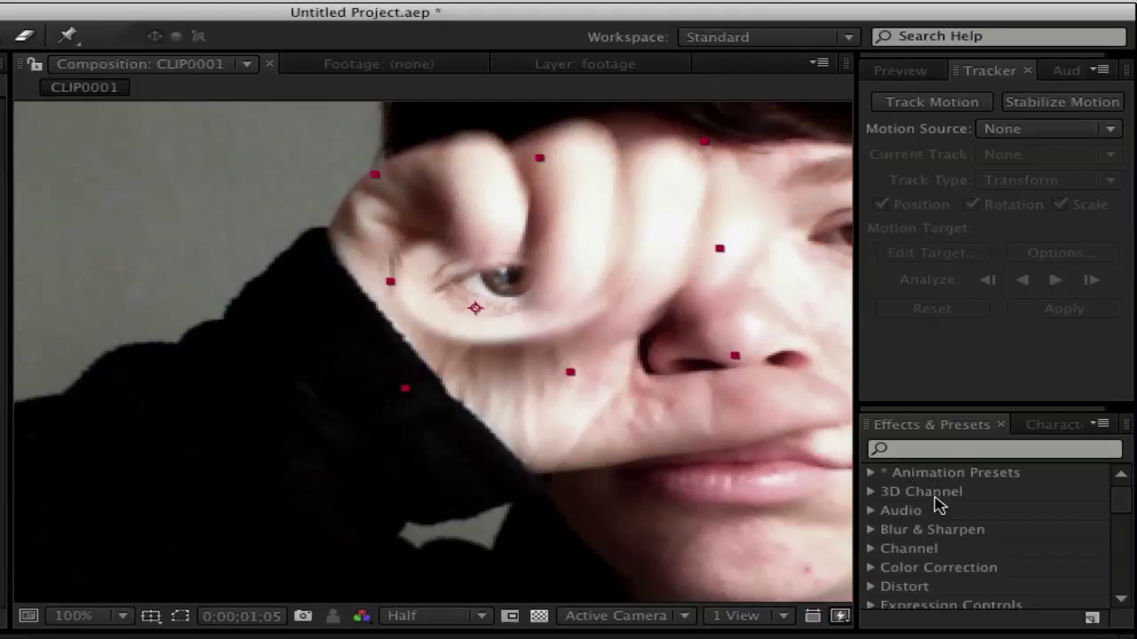
- Apply Exposure from Color Correction to the eye copy and set Gamma Correction to 0.56
left_click(871, 569)
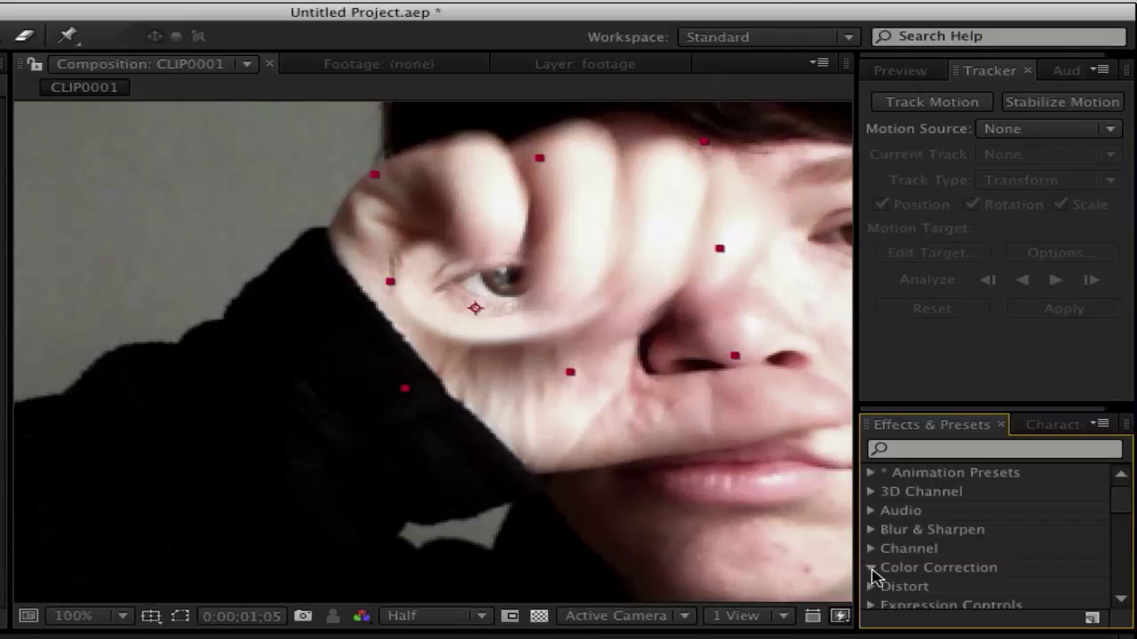
left_click_drag(1013, 405, 1014, 187)
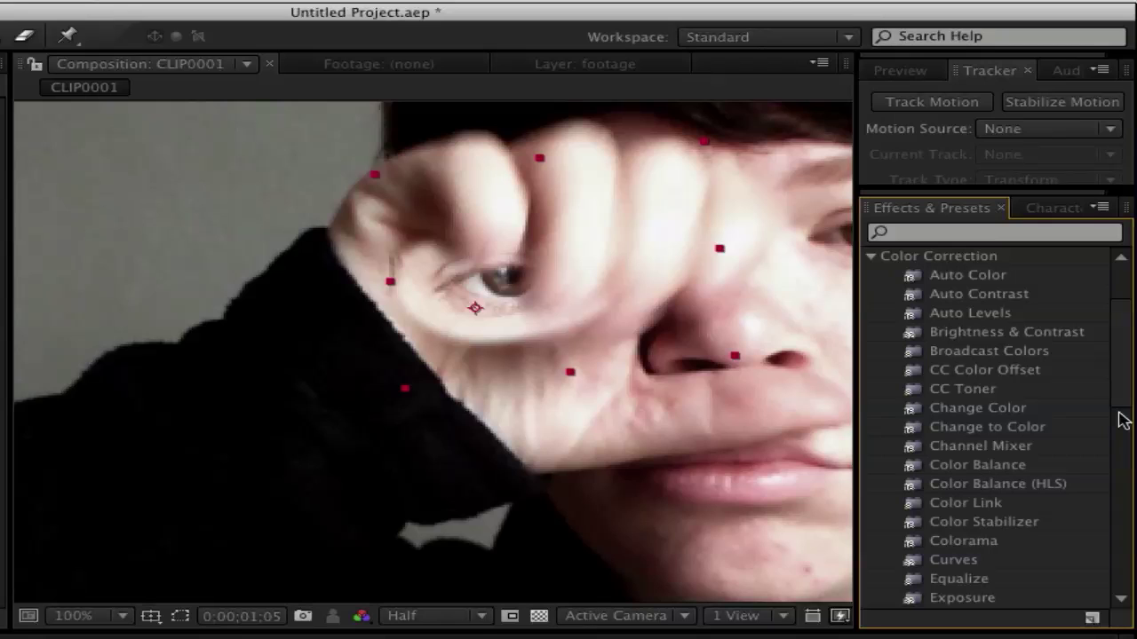
scroll(1045, 350, "down", 2)
left_click(976, 515)
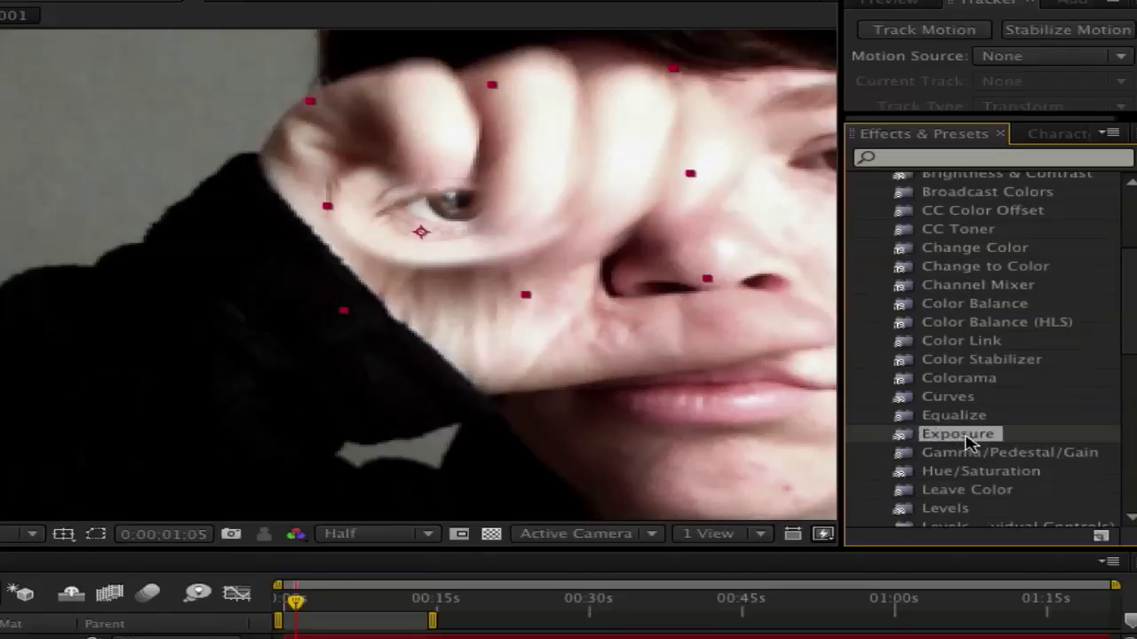
left_click_drag(957, 434, 503, 246)
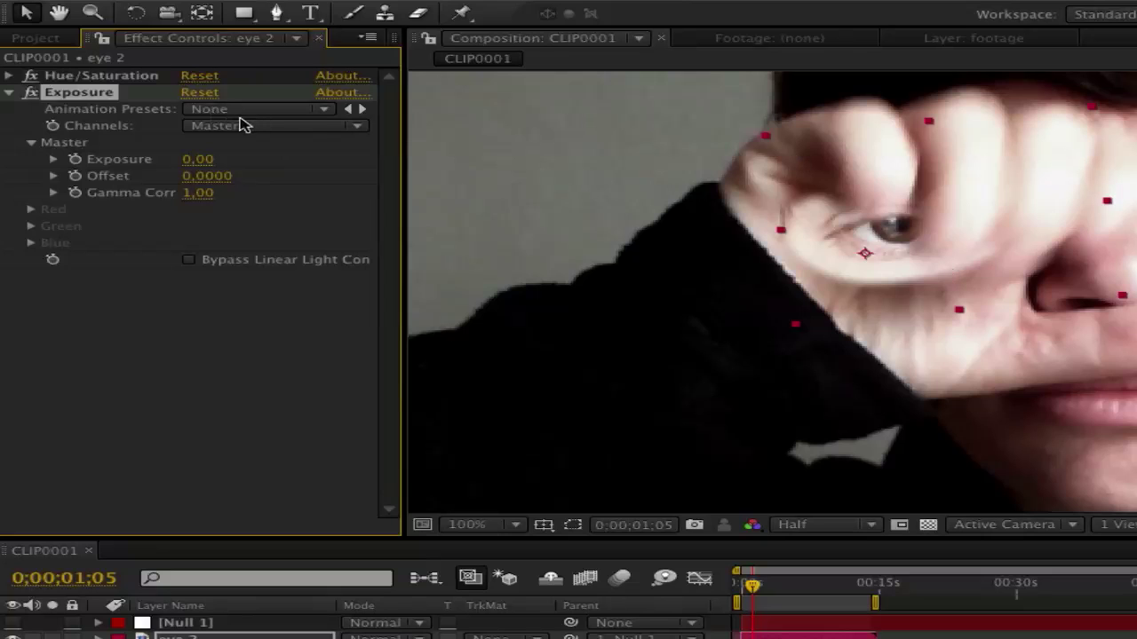
left_click_drag(197, 192, 187, 211)
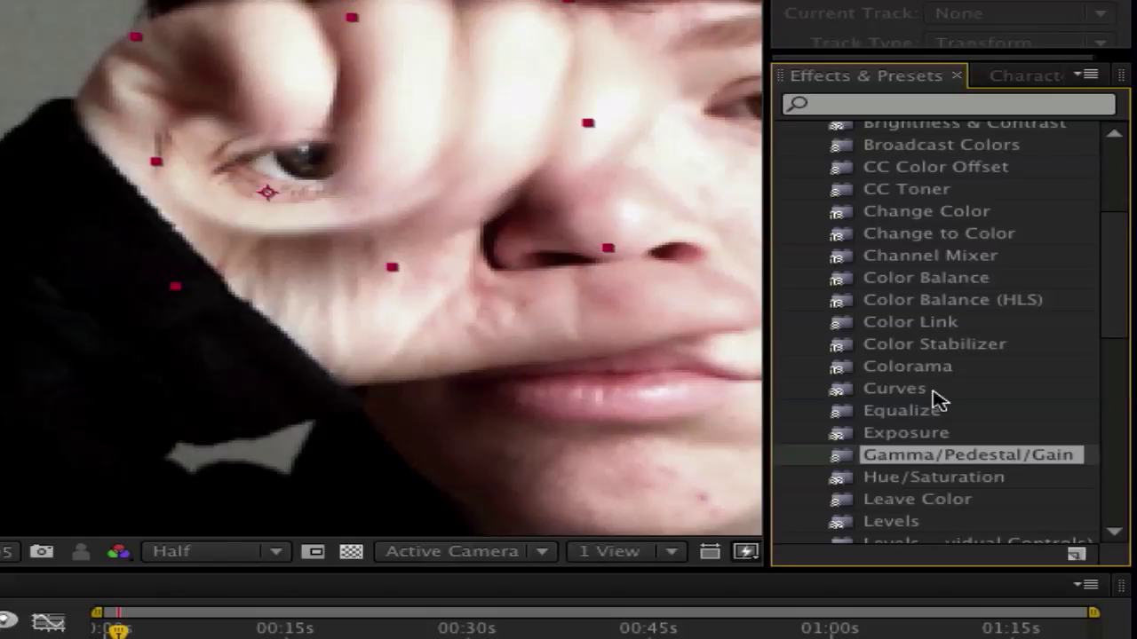
- Add Curves to the eye copy and bend an S-curve, darkening shadows and raising highlights
left_click_drag(933, 397, 375, 208)
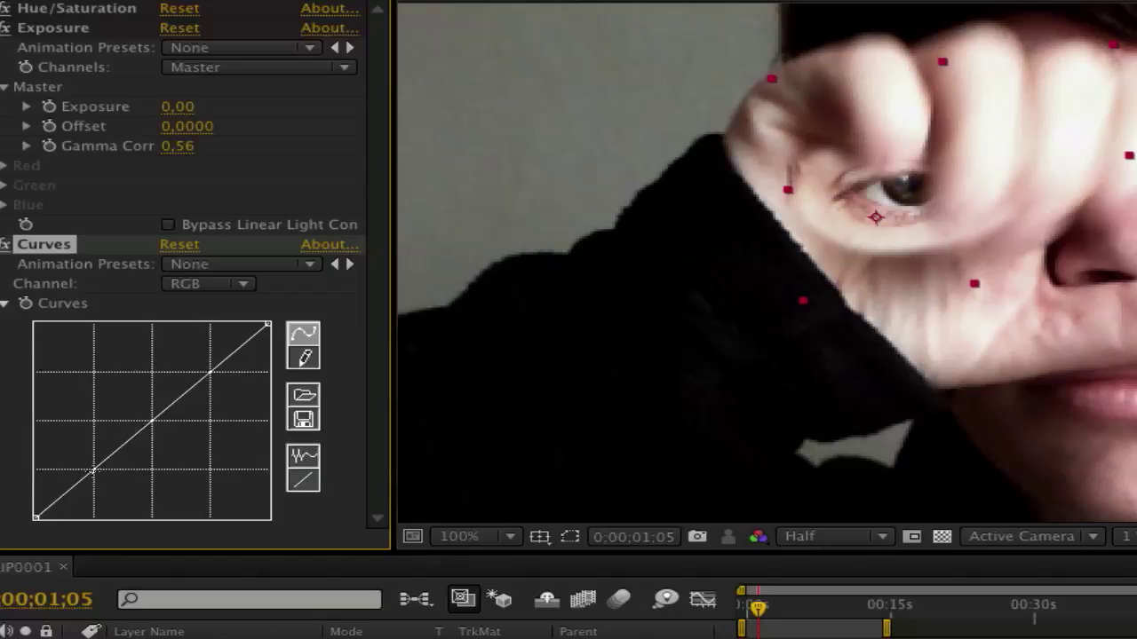
left_click_drag(93, 471, 100, 482)
mouse_move(224, 386)
left_mouse_down()
mouse_move(210, 371)
mouse_move(228, 380)
left_mouse_up()
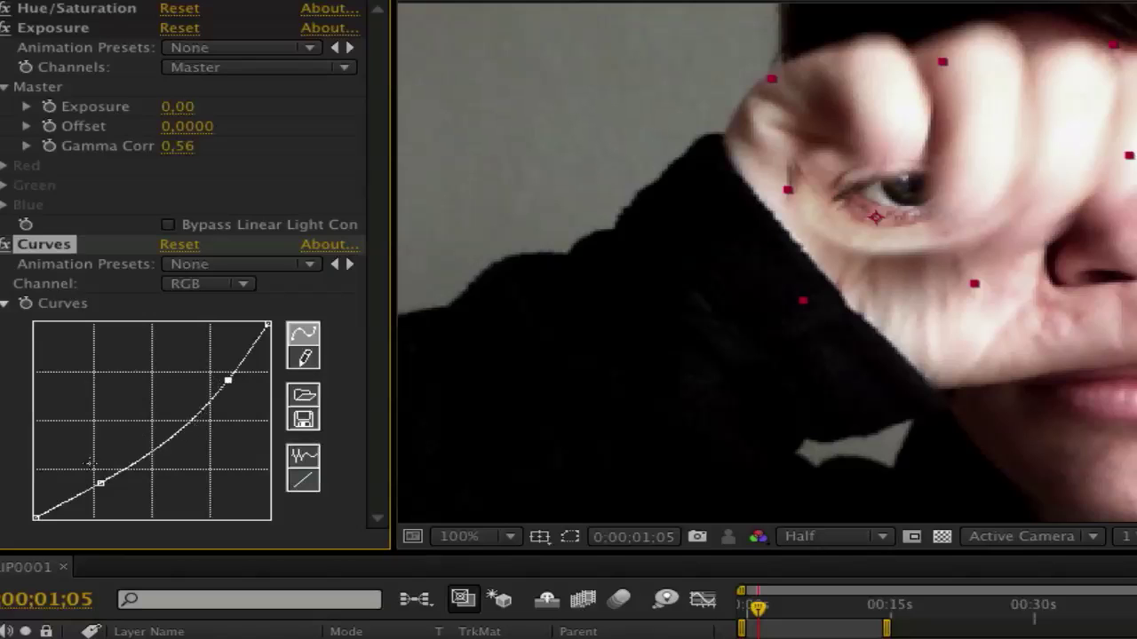
mouse_move(100, 482)
left_mouse_down()
mouse_move(112, 499)
mouse_move(92, 478)
left_mouse_up()
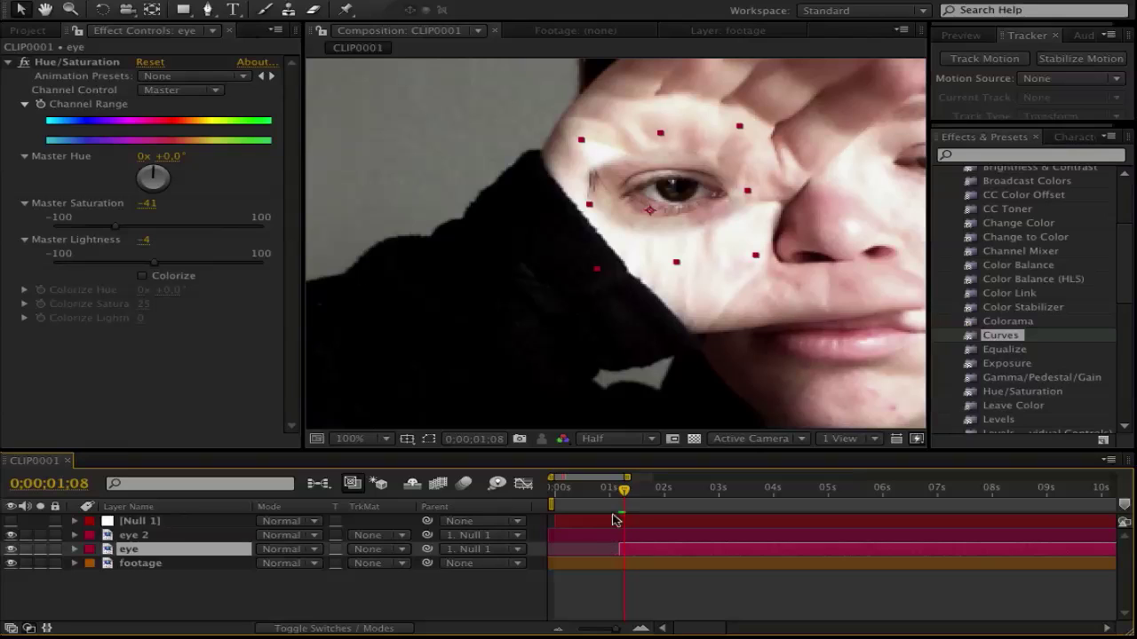
left_click(606, 490)
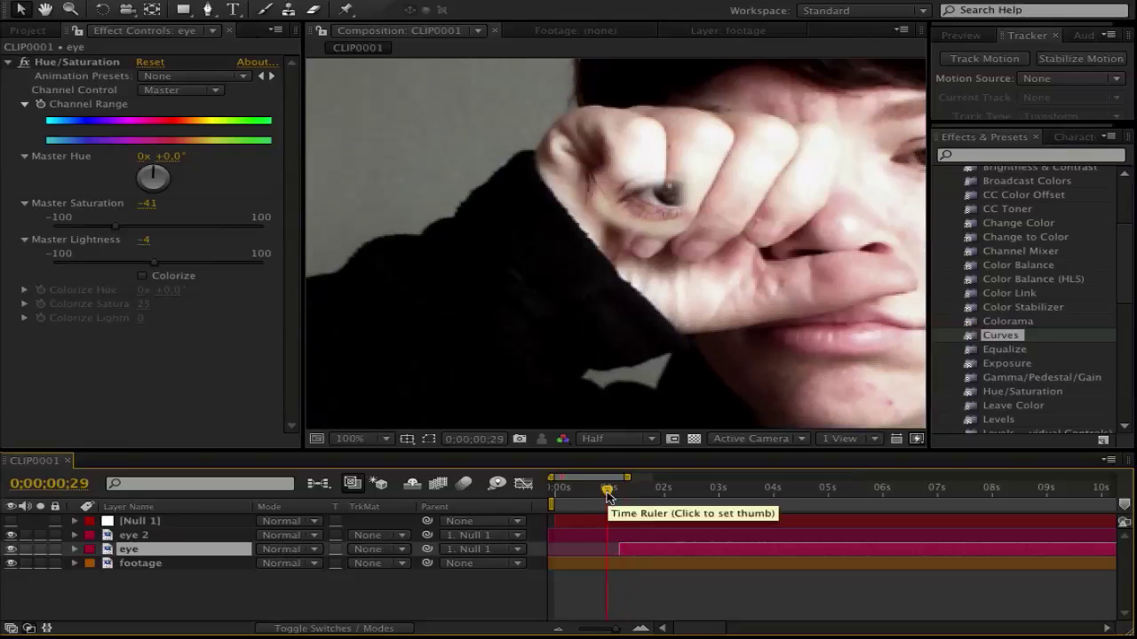
left_click(619, 491)
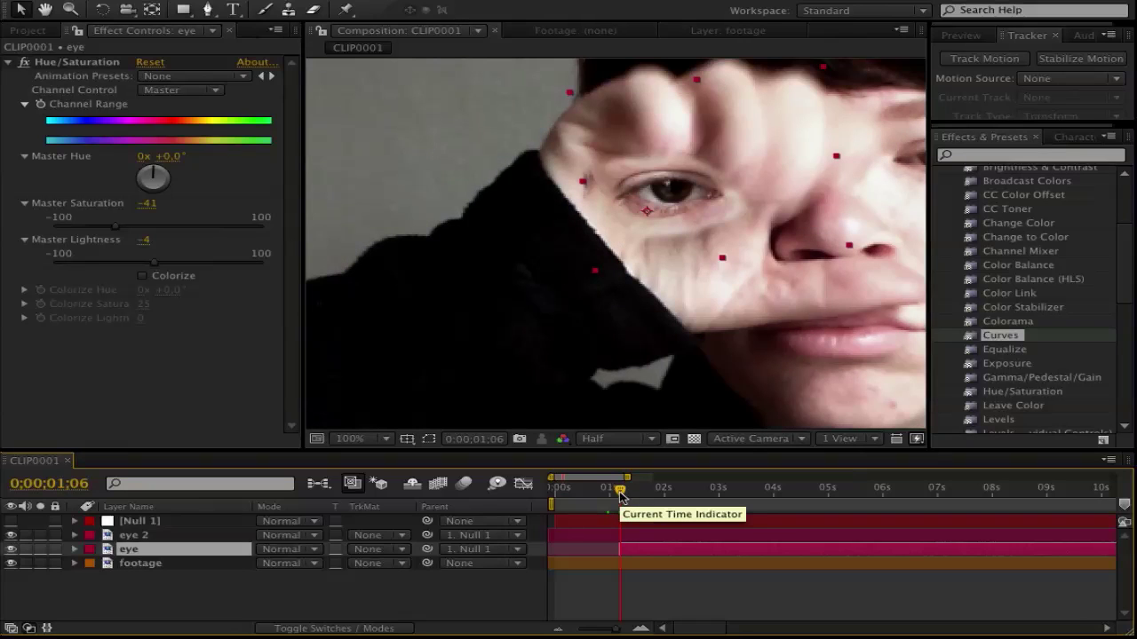
left_click_drag(619, 491, 621, 491)
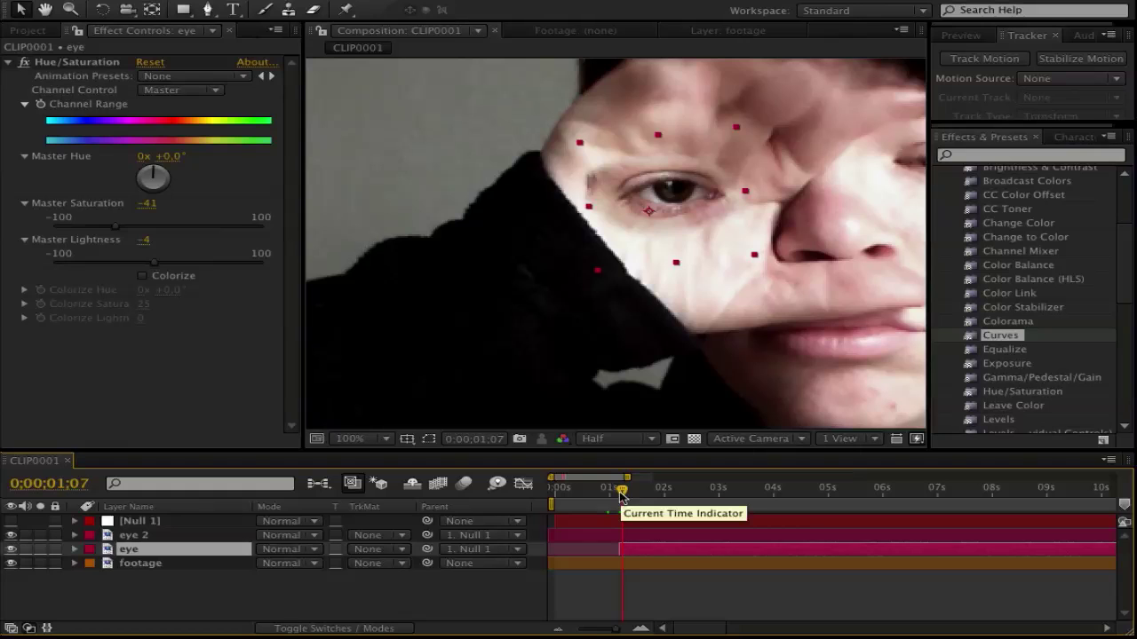
left_click(624, 535)
left_click(375, 12)
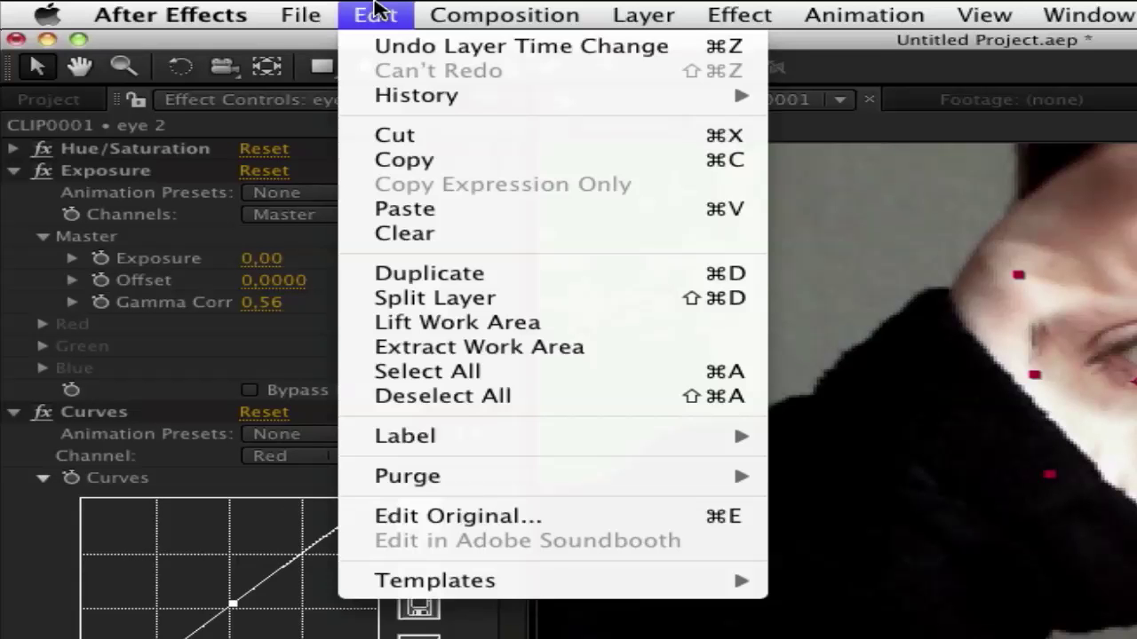
left_click(407, 299)
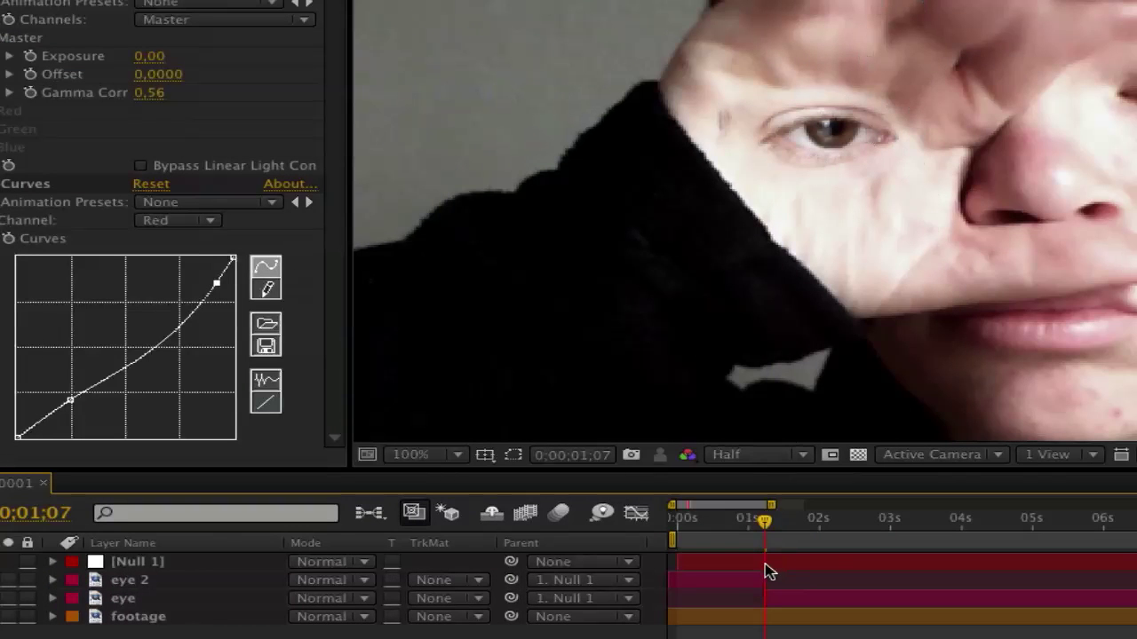
left_click(734, 524)
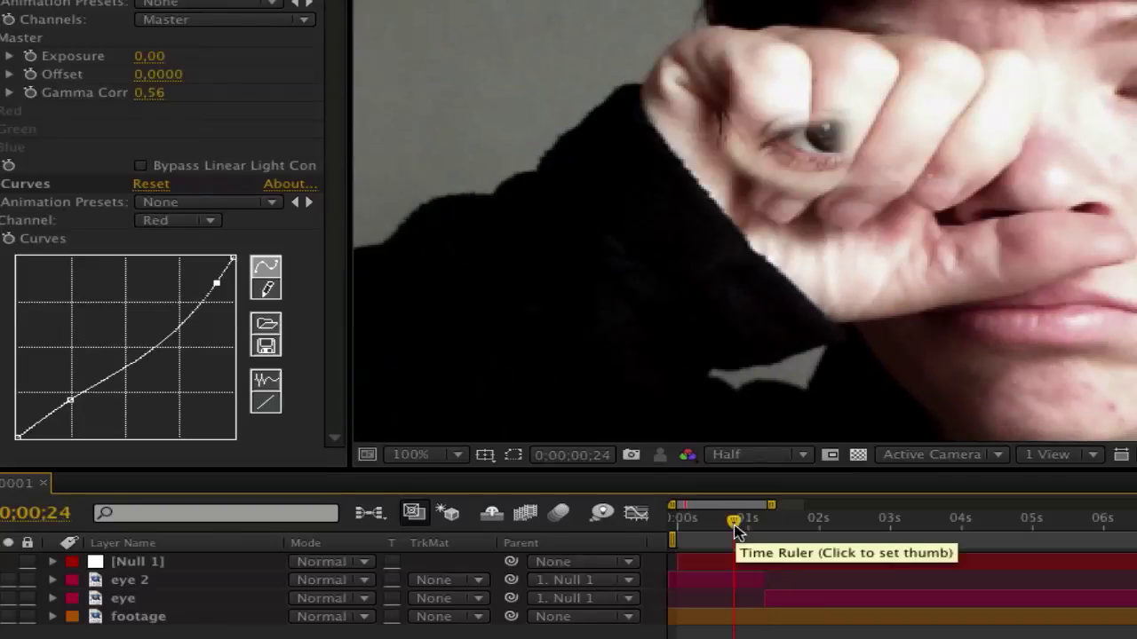
left_click_drag(735, 524, 763, 531)
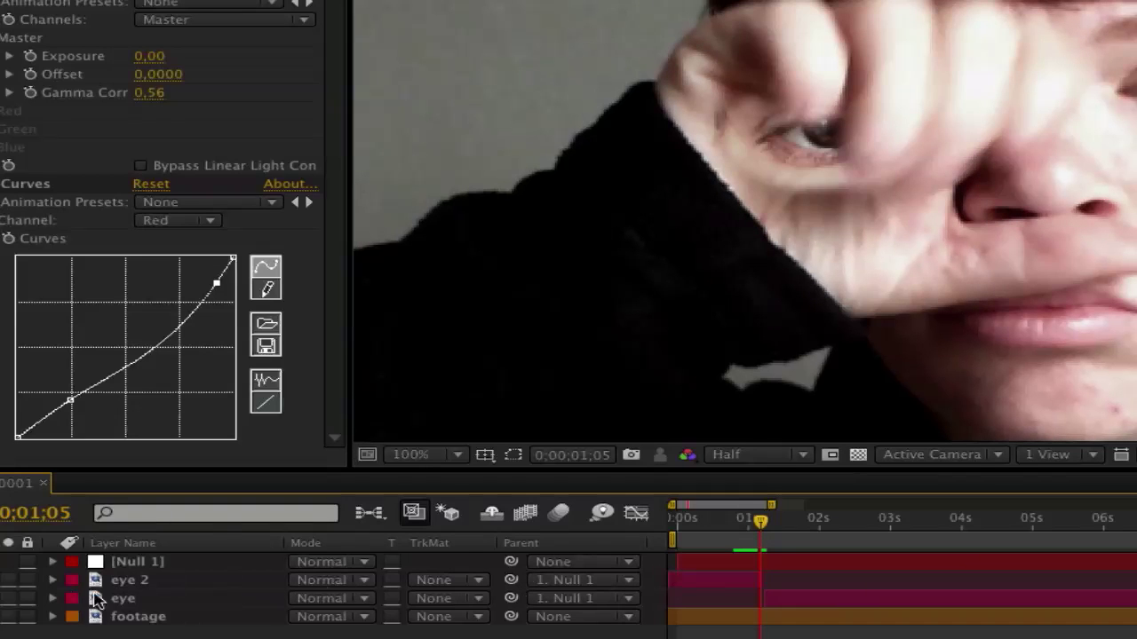
- Apply Exposure to the eye layer and raise its gamma correction
left_click(145, 579)
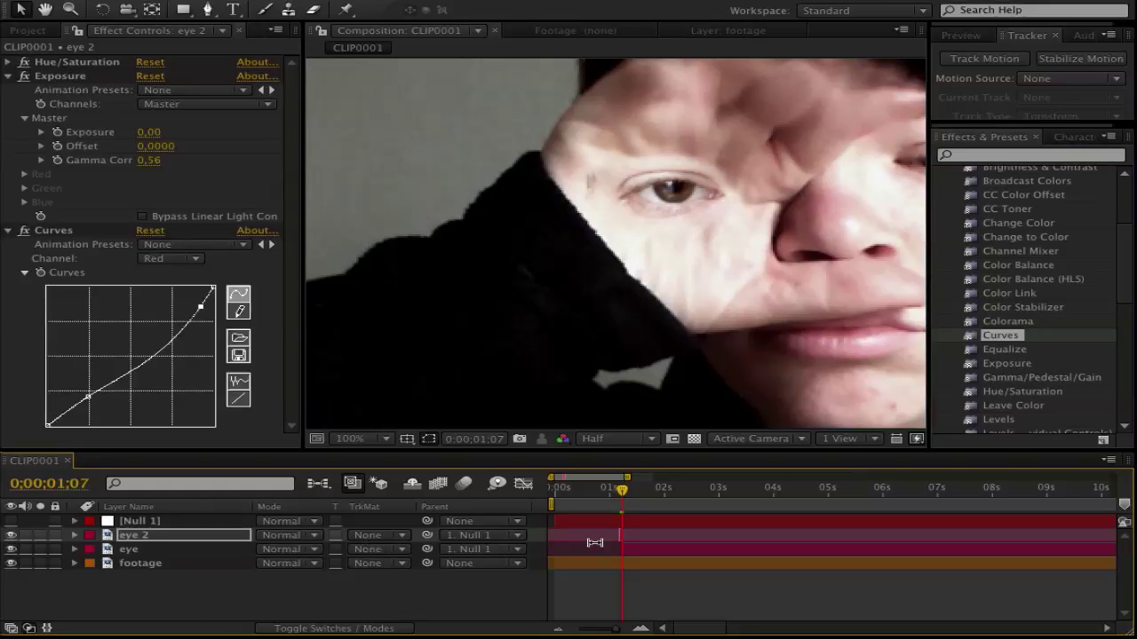
left_click(687, 591)
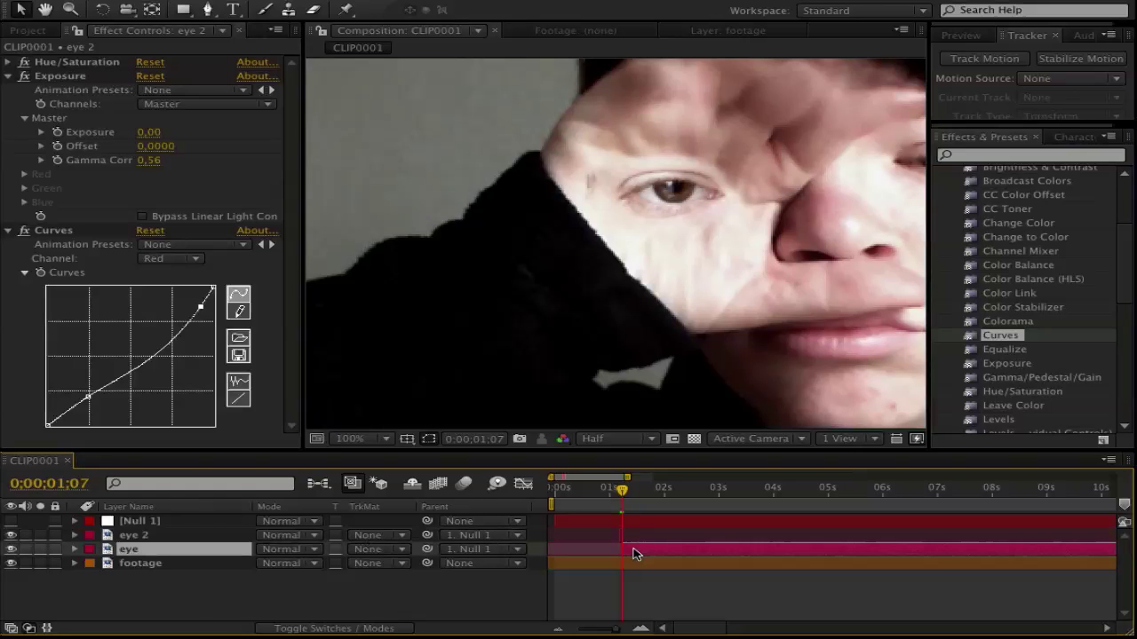
left_click(8, 63)
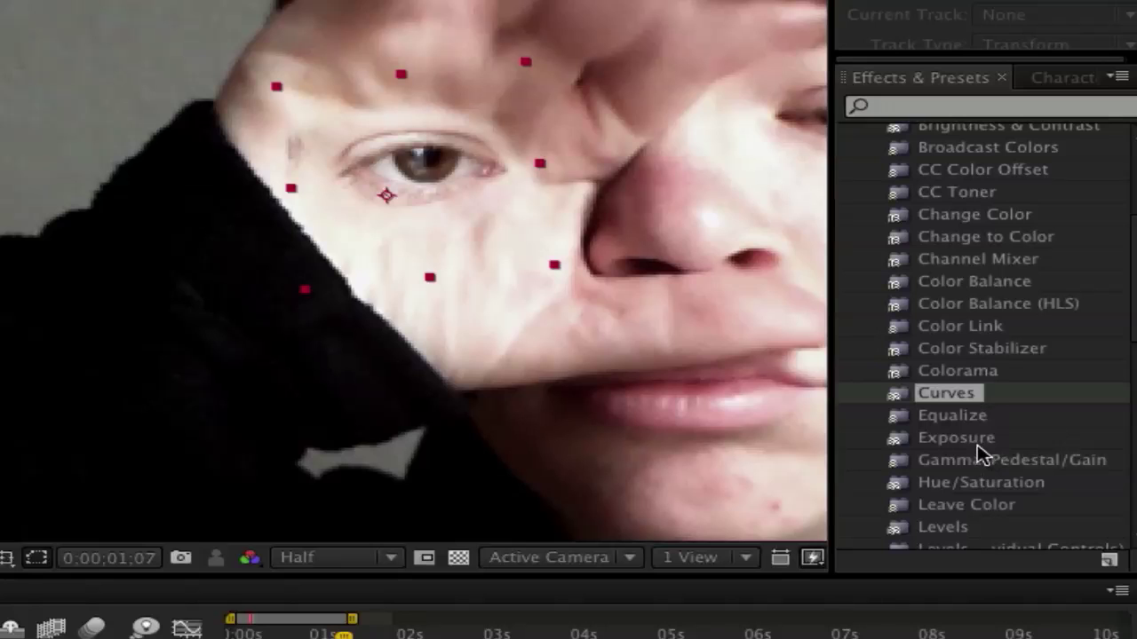
left_click(1024, 365)
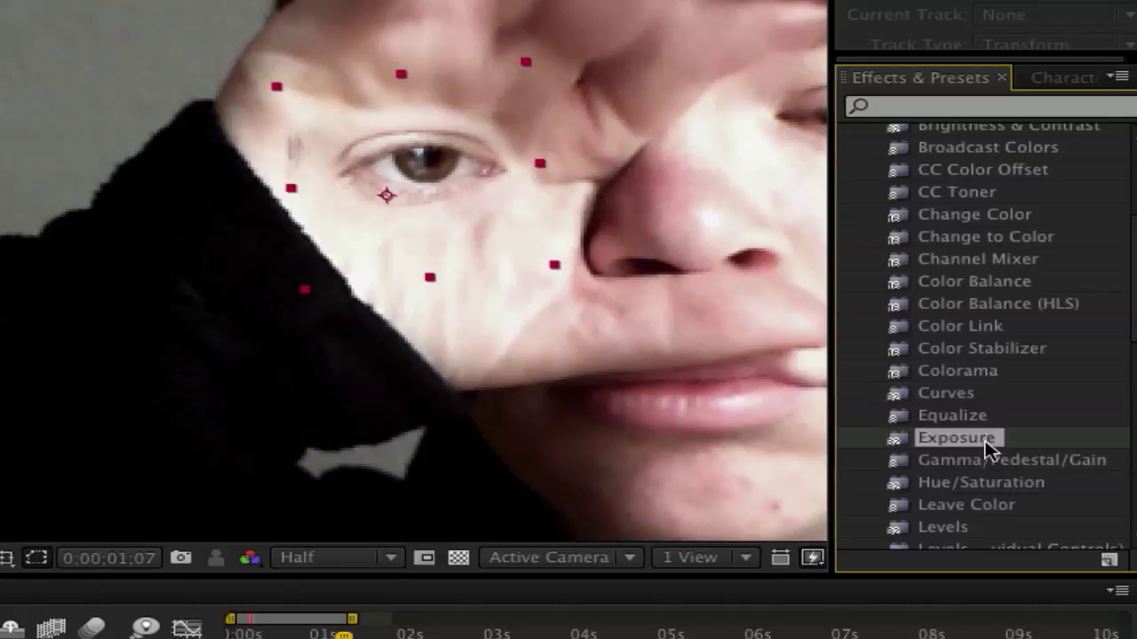
left_click_drag(977, 441, 511, 242)
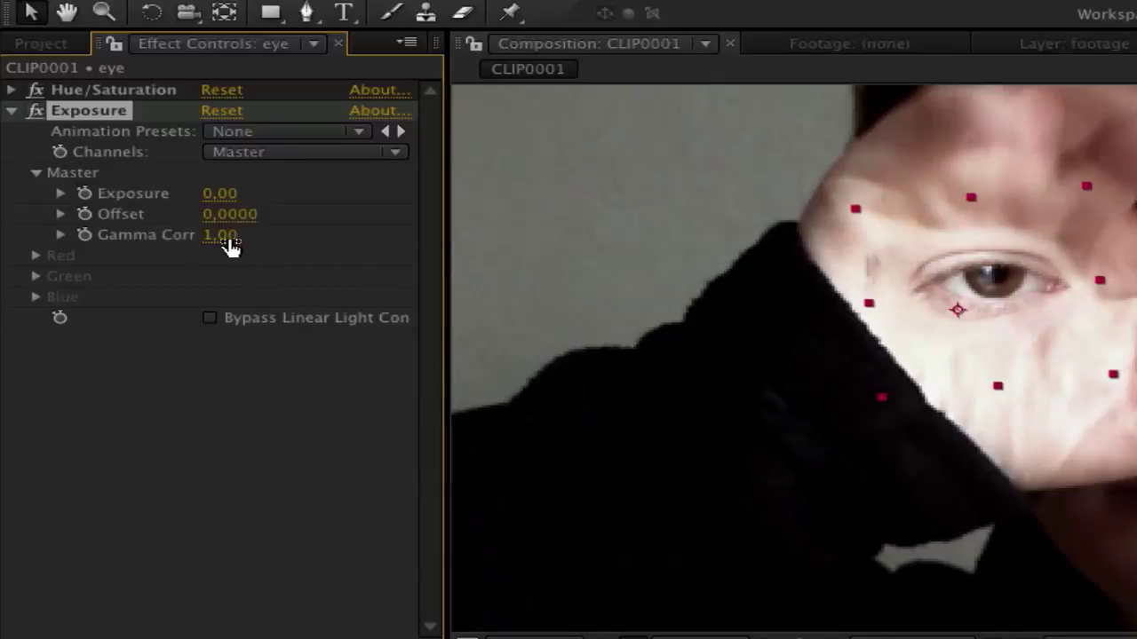
mouse_move(223, 238)
left_mouse_down()
mouse_move(255, 236)
mouse_move(223, 233)
left_mouse_up()
- Add Brightness & Contrast and Curves to the eye layer, lowering shadows and brightening highlights
left_click(996, 177)
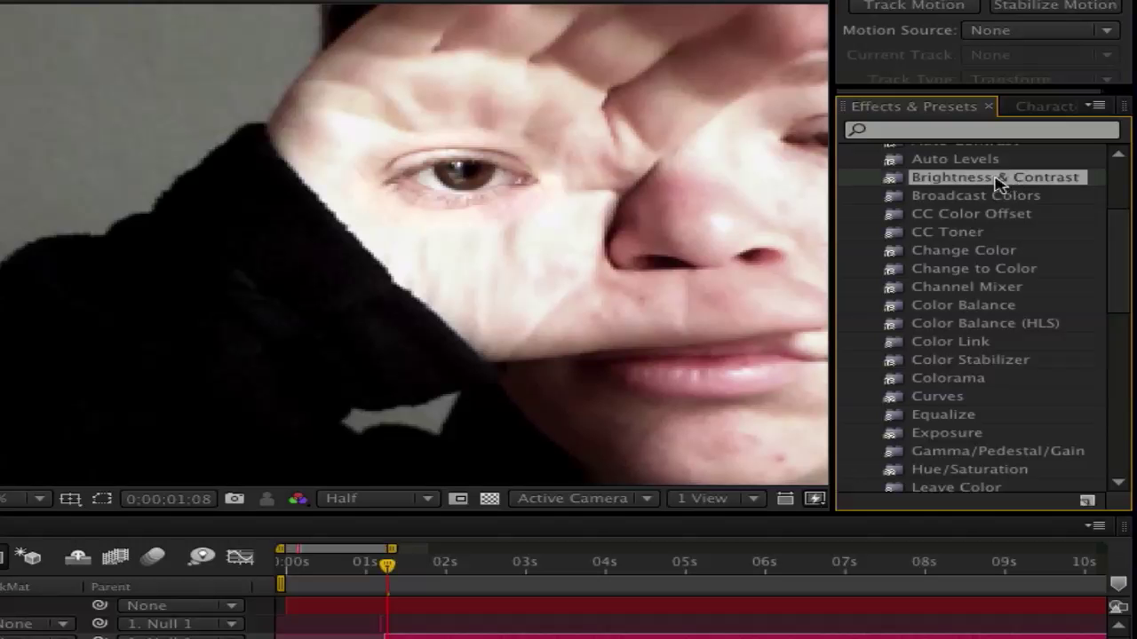
left_click_drag(997, 177, 500, 183)
left_click_drag(939, 397, 450, 210)
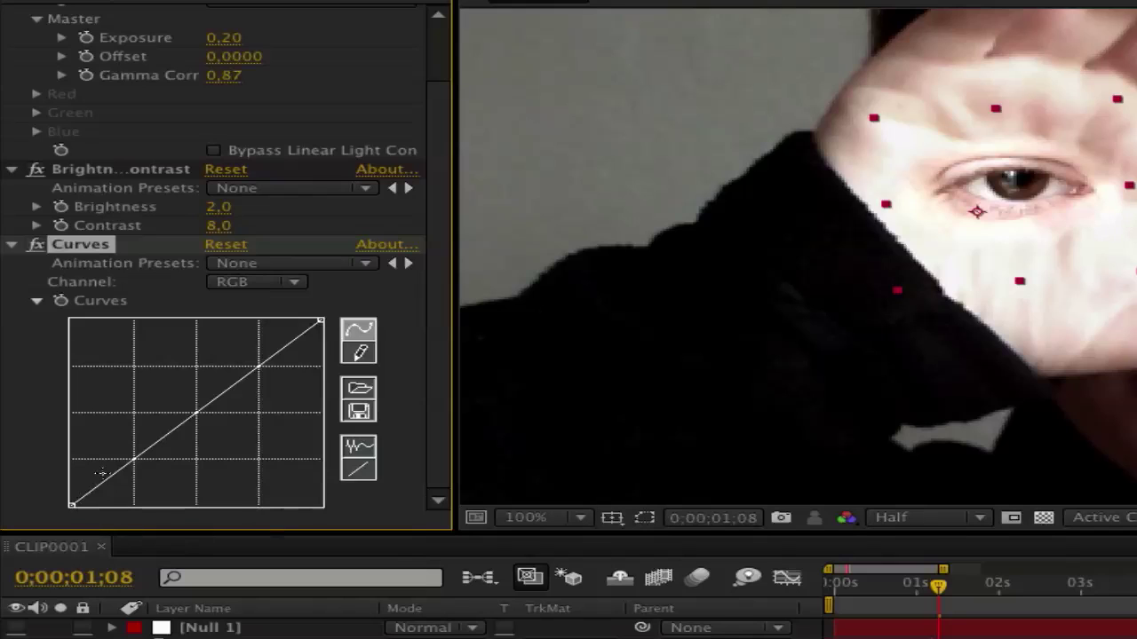
left_click_drag(128, 462, 133, 472)
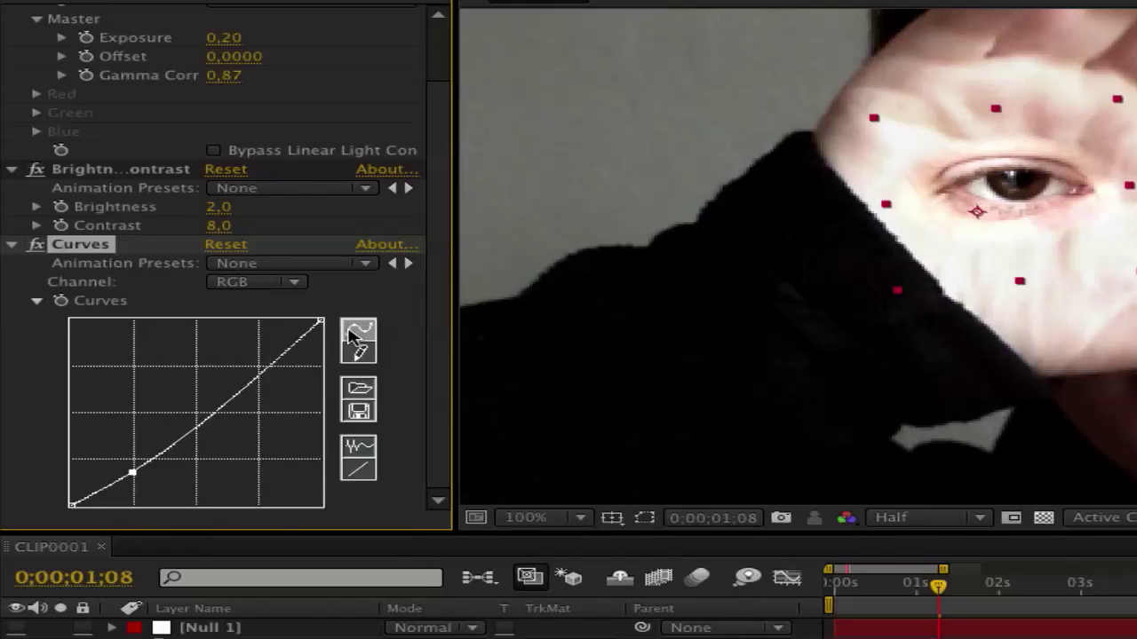
left_click_drag(273, 360, 255, 361)
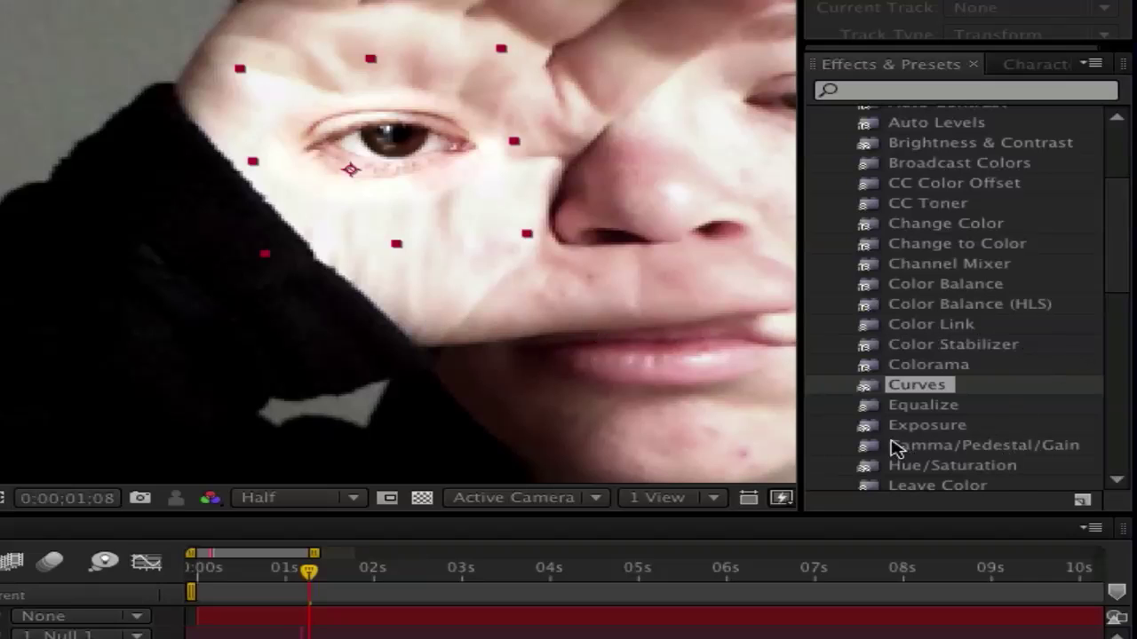
- Apply a second Hue/Saturation effect to the eye layer
left_click(910, 446)
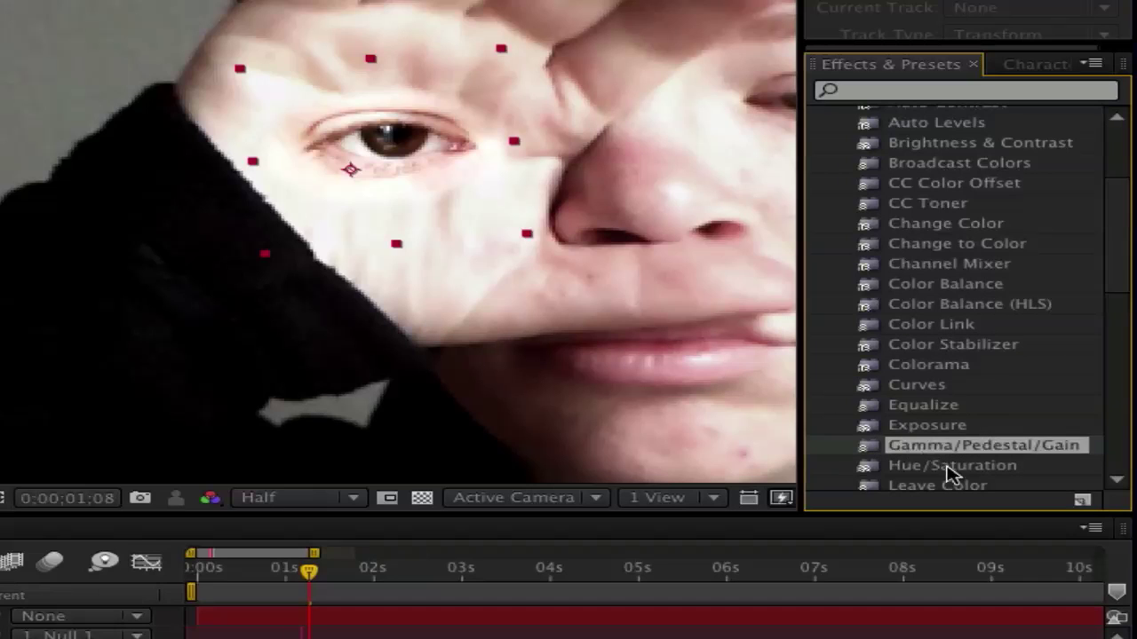
left_click(946, 467)
left_click_drag(928, 471, 464, 183)
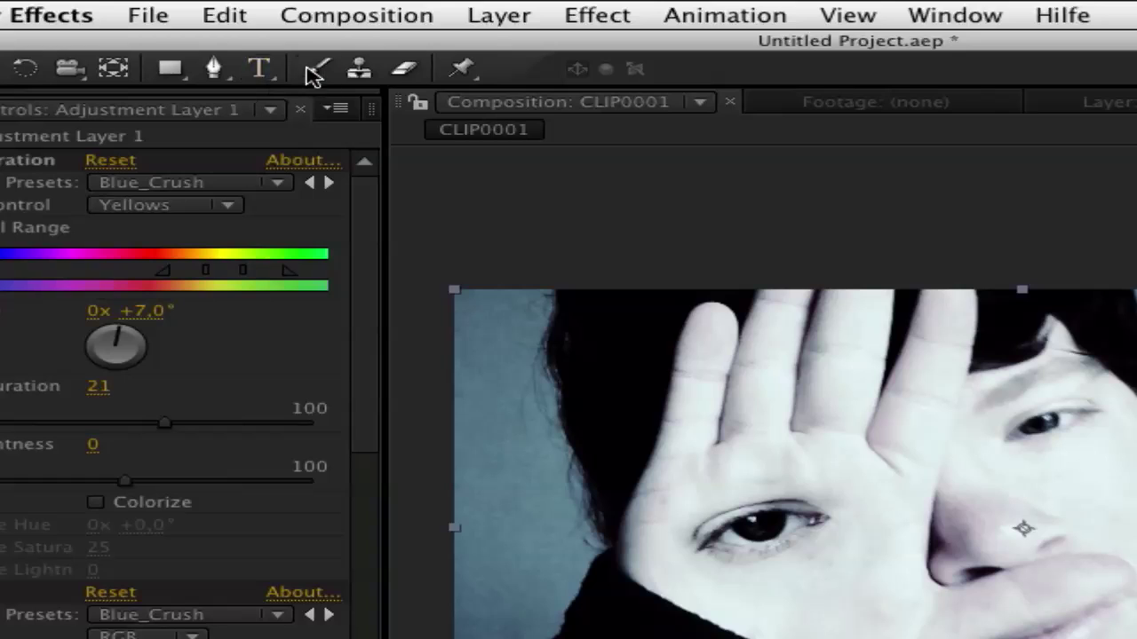
- Add the CLIP0001 composition to the Render Queue and check the queued item
left_click(401, 14)
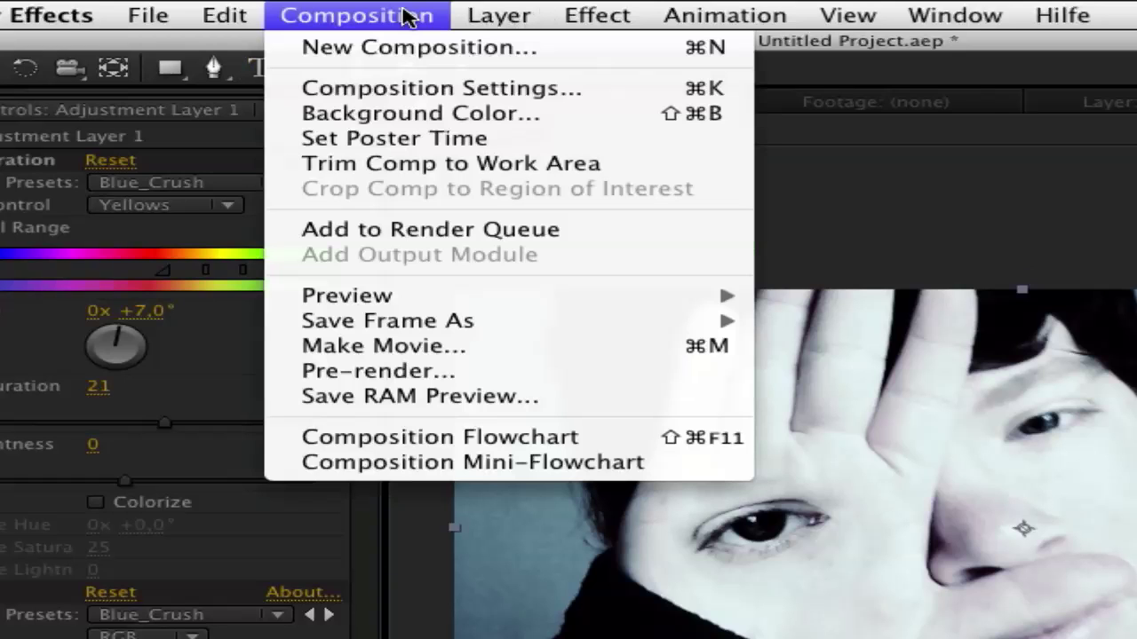
left_click(402, 233)
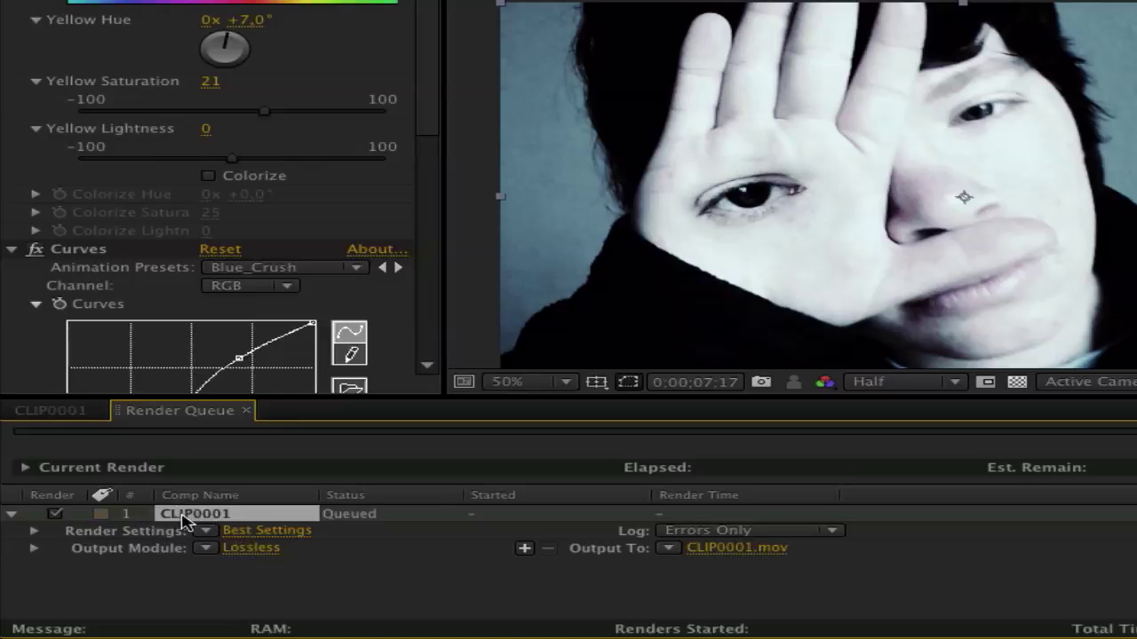
left_click(50, 411)
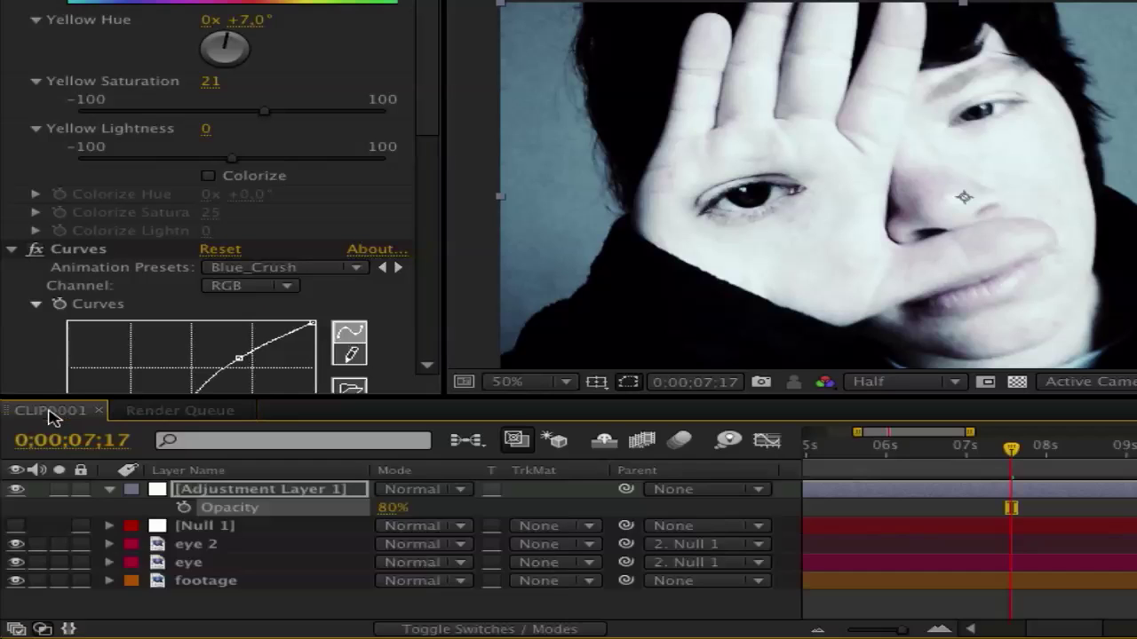
left_click(169, 411)
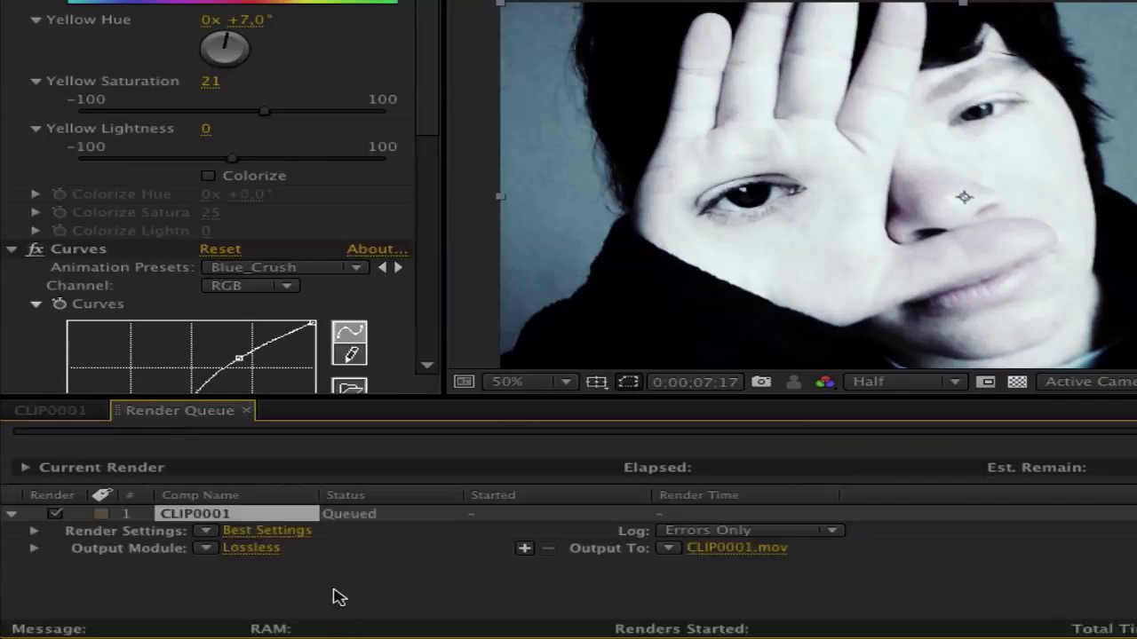
- Set the Lossless output module to QuickTime Movie with Audio Output enabled
left_click(251, 548)
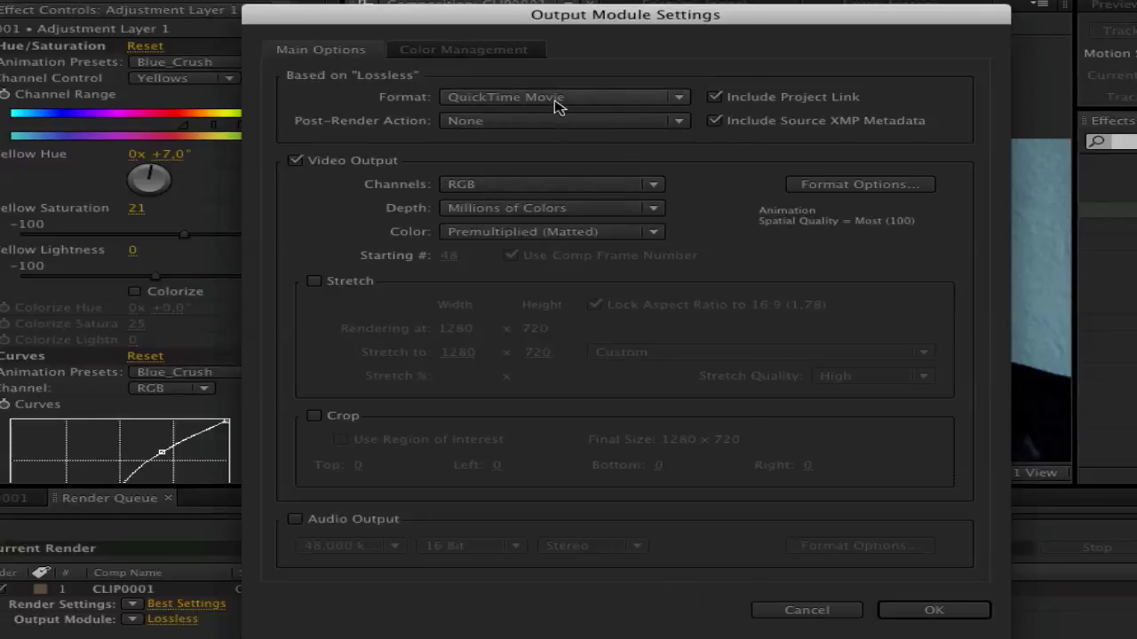
left_click(558, 97)
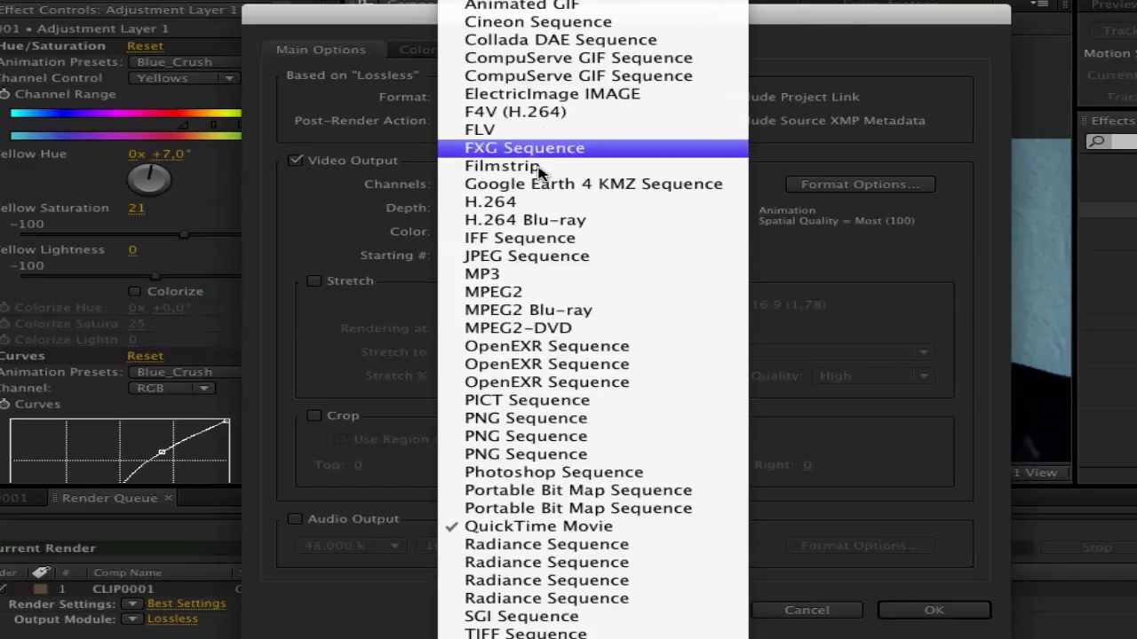
left_click(520, 527)
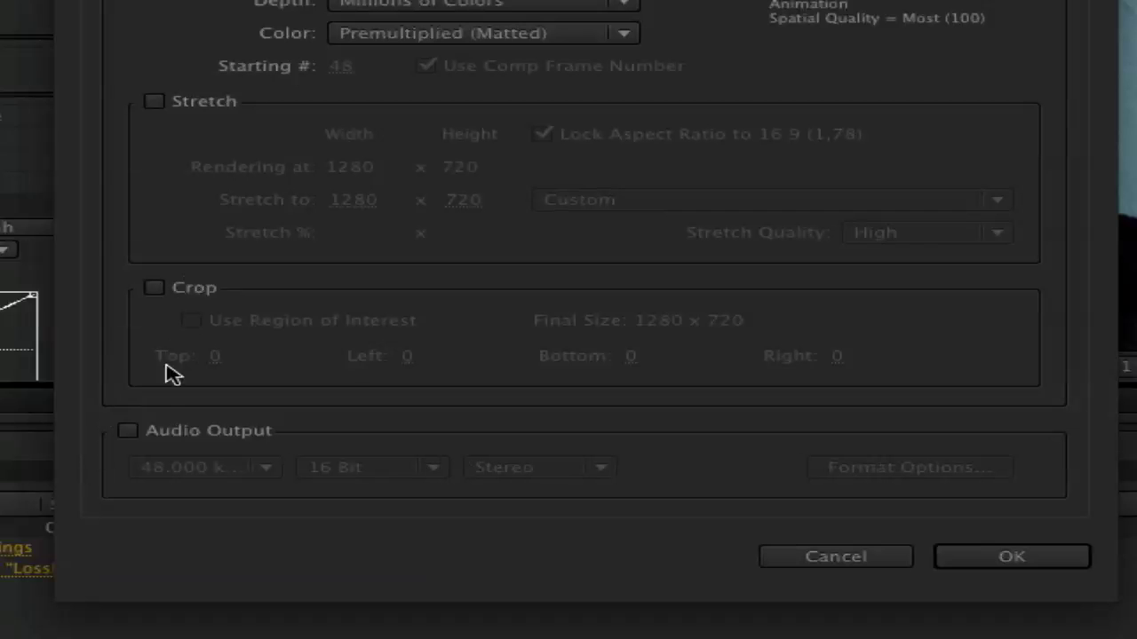
left_click(130, 433)
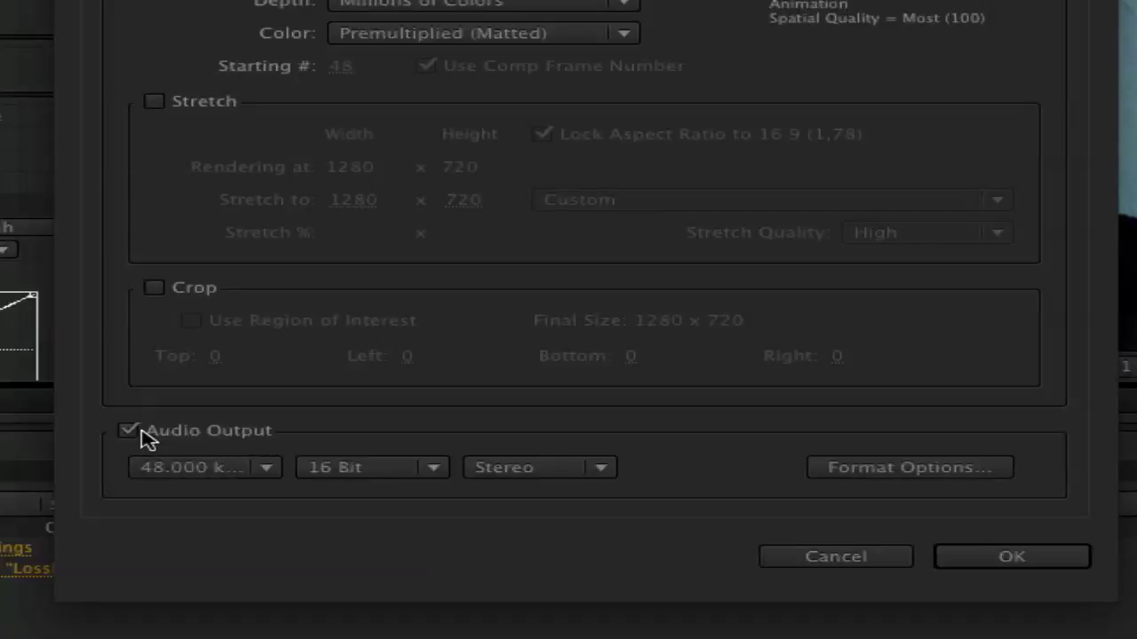
left_click(1011, 556)
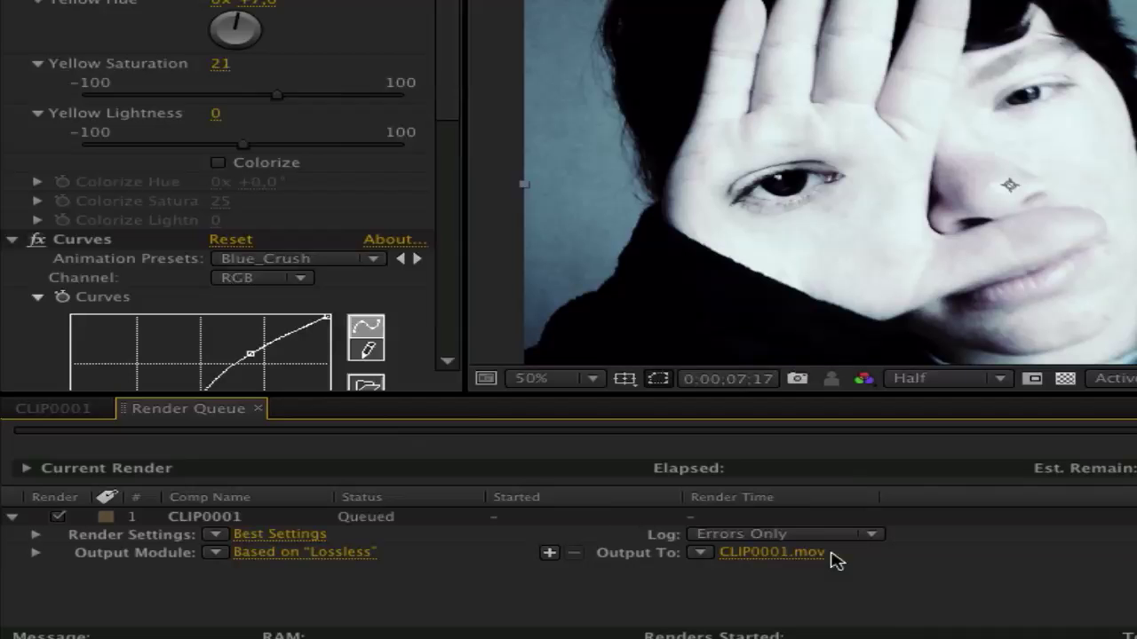
- Name the output file Panae.mov on the desktop and start rendering
left_click(757, 552)
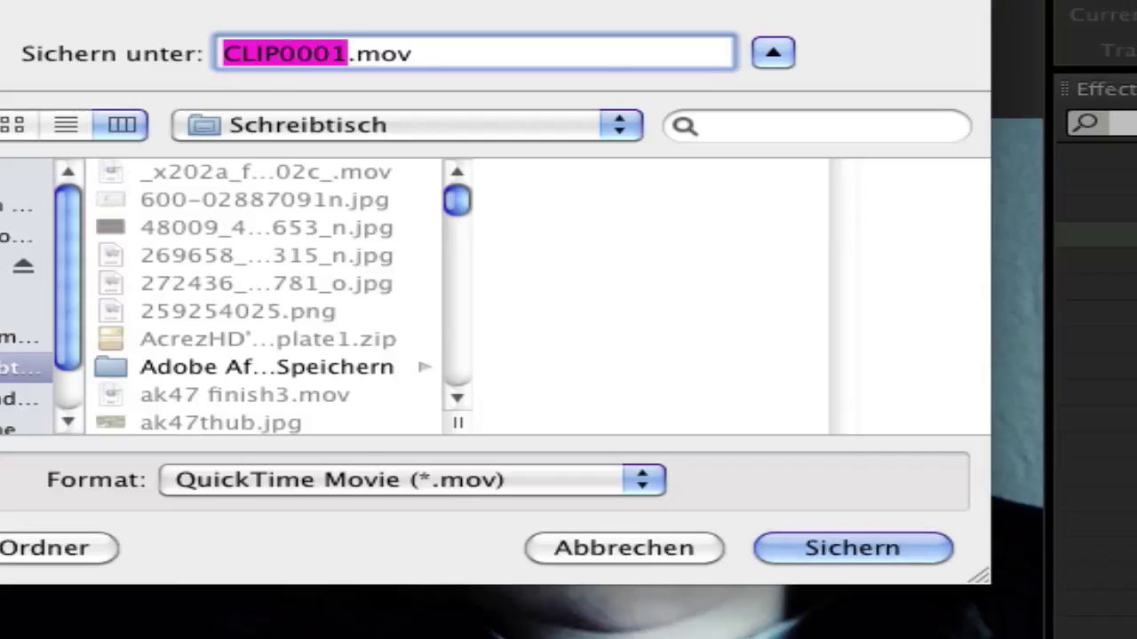
type("Pan")
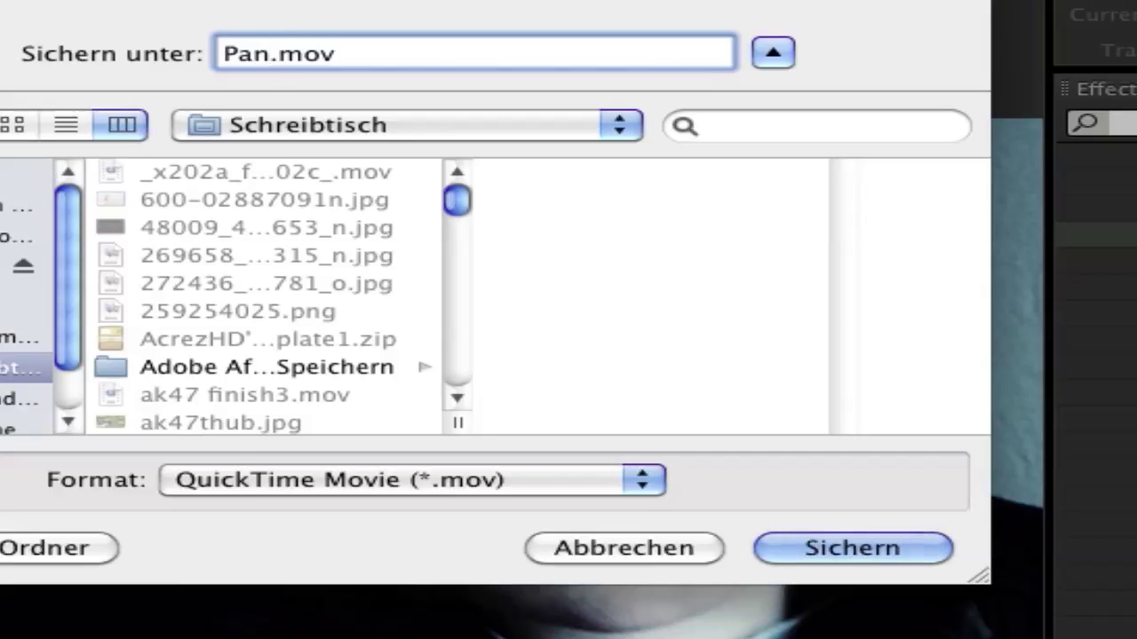
type("ae")
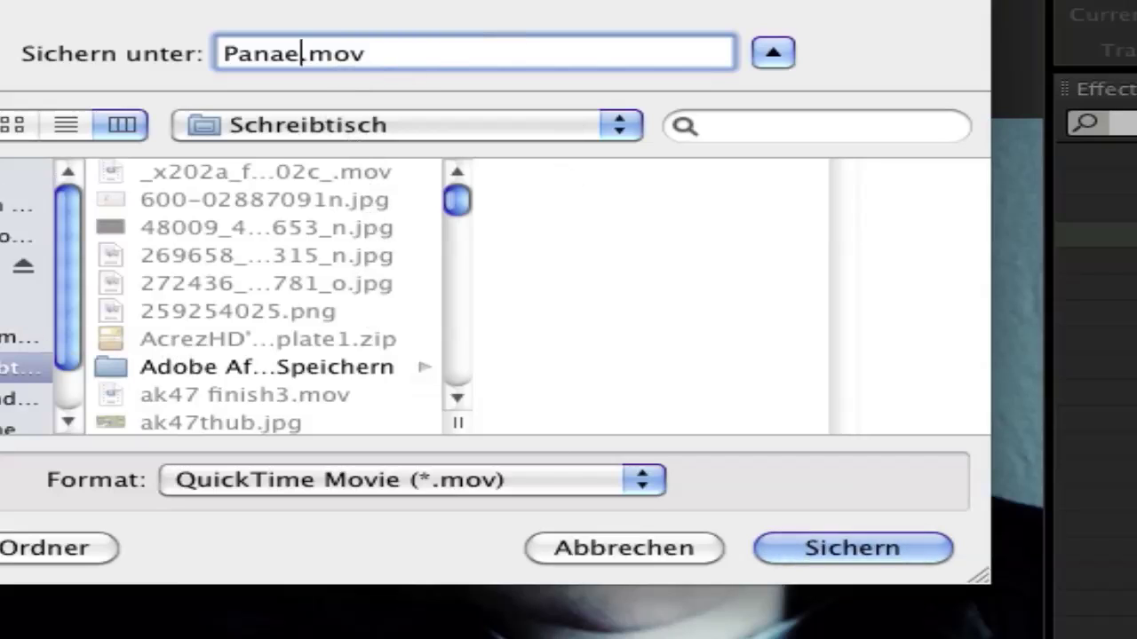
left_click(888, 560)
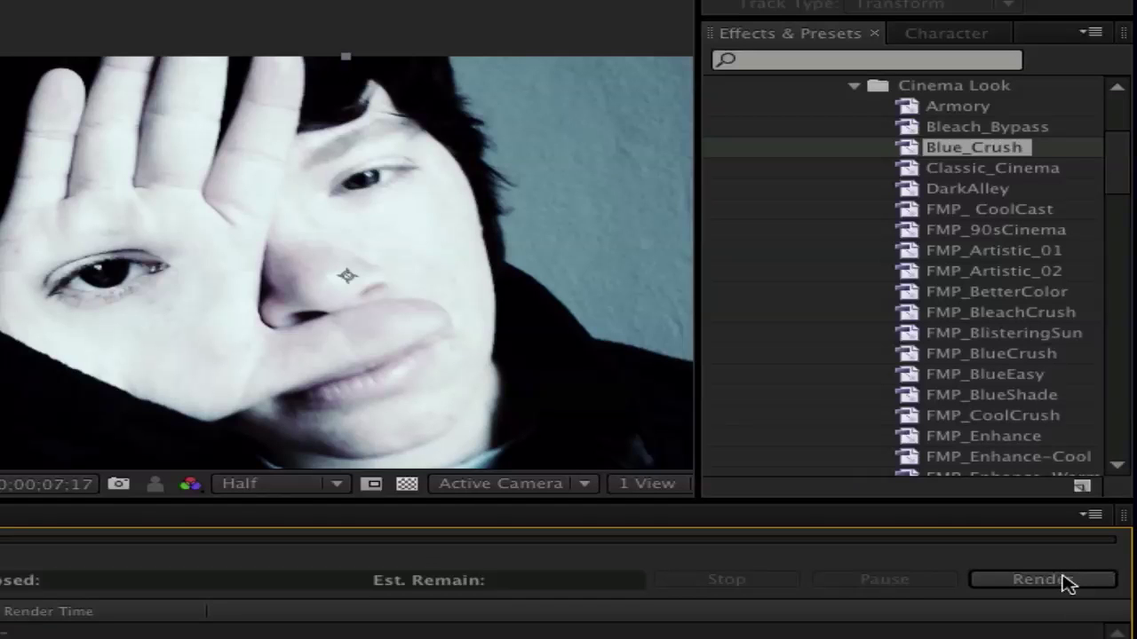
left_click(1037, 579)
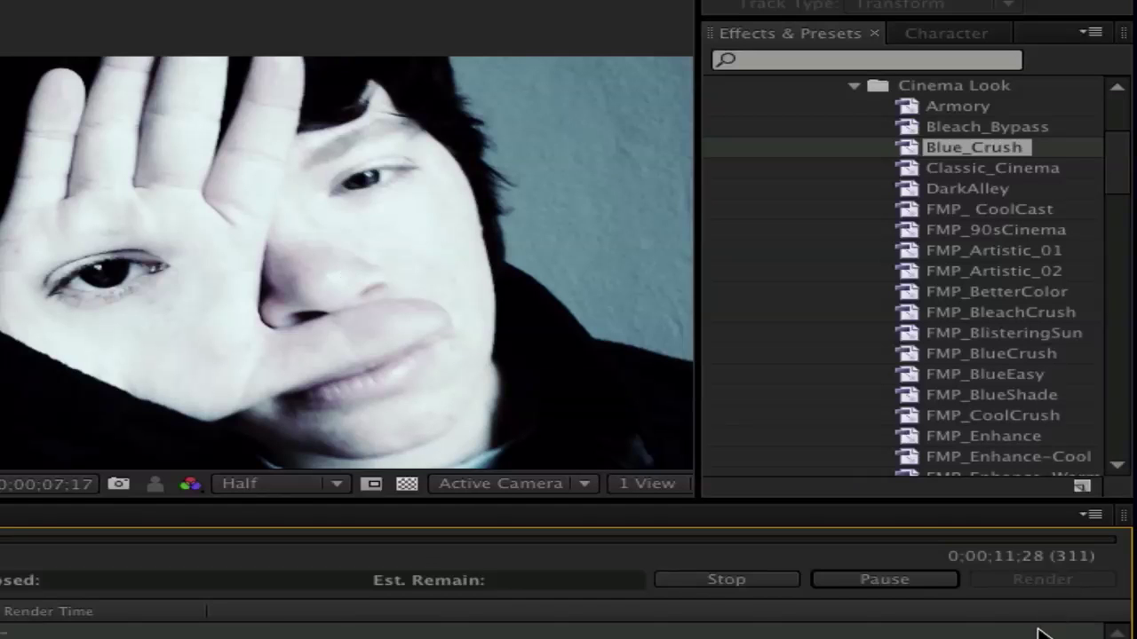